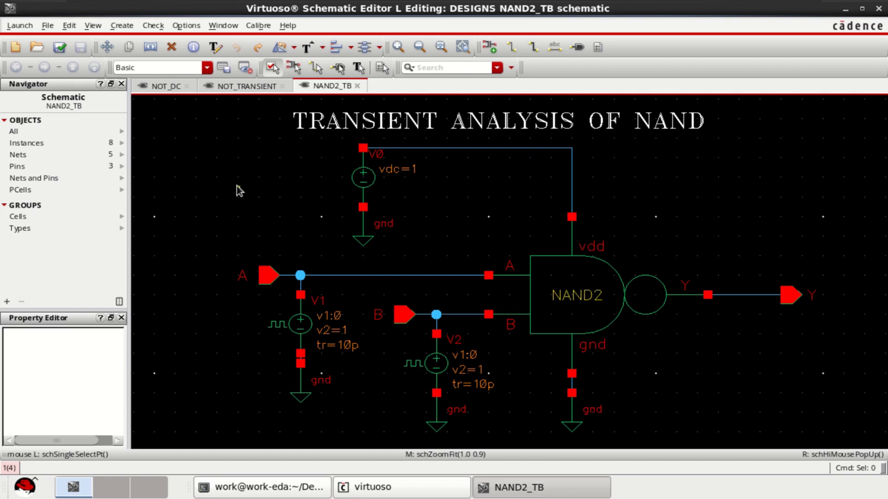
- Review the NOT_DC, NOT_TRANSIENT and NAND2_TB schematics, including capacitor C0's 200f capacitance
click(174, 86)
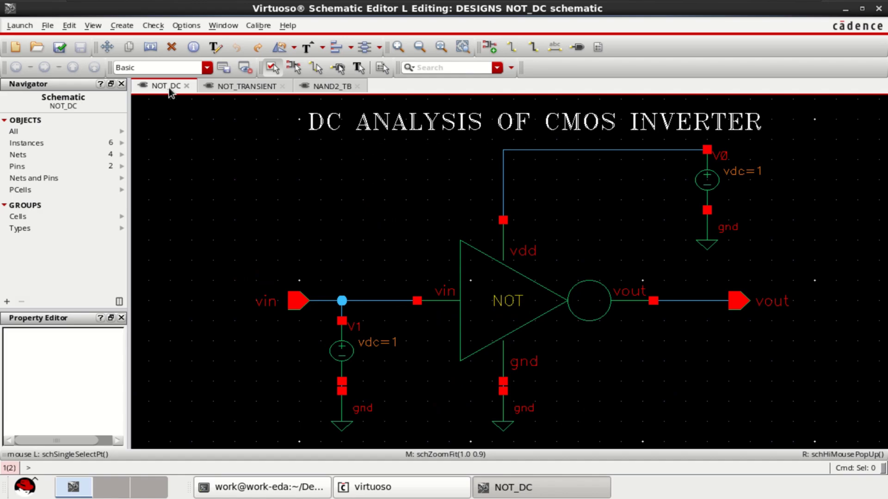
click(397, 127)
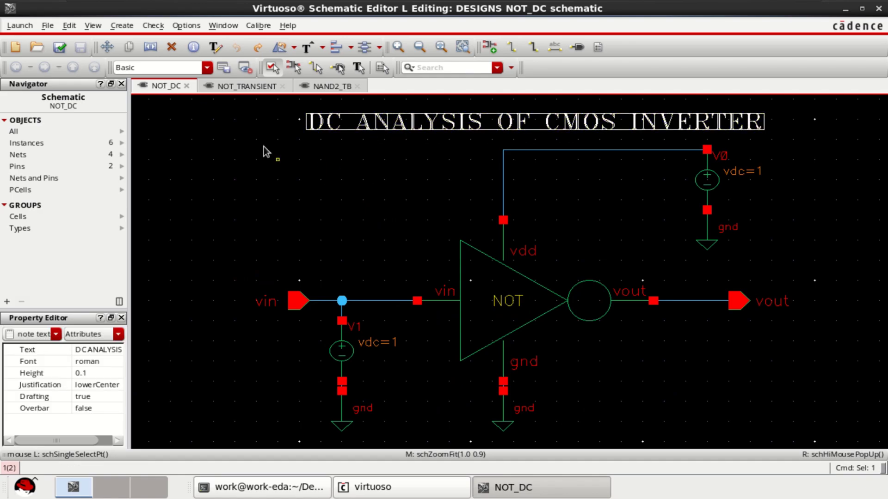
click(247, 87)
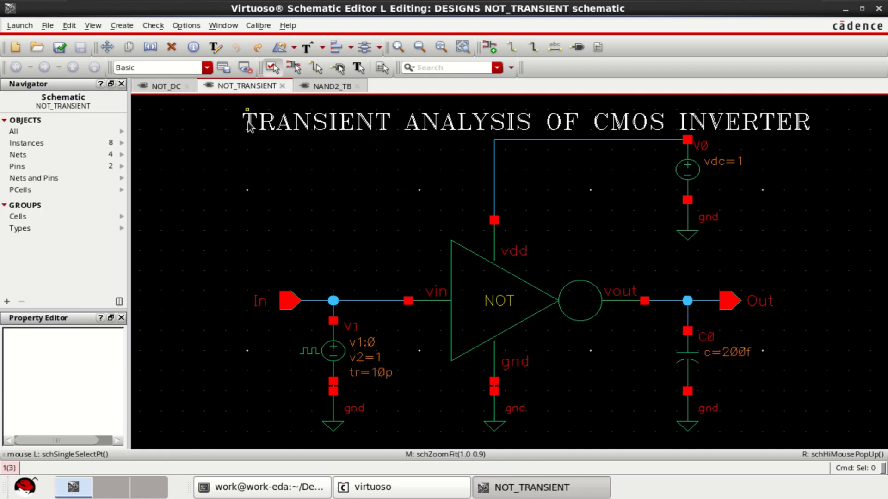
click(334, 119)
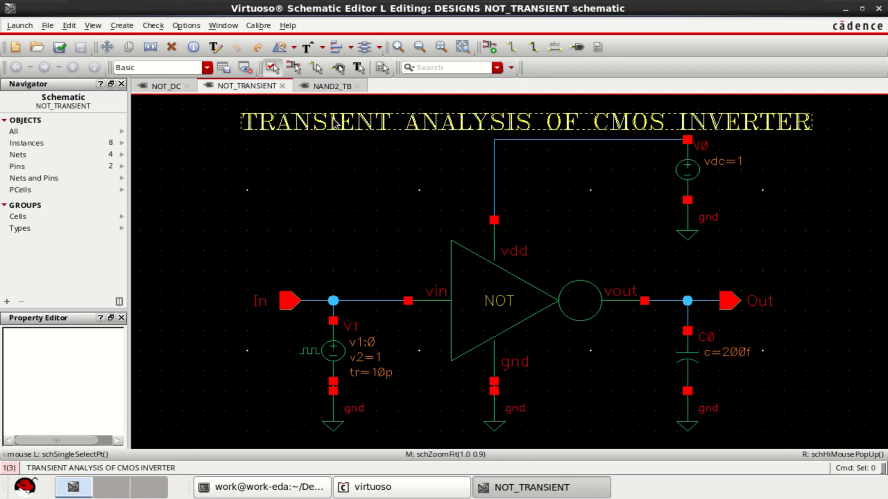
click(323, 194)
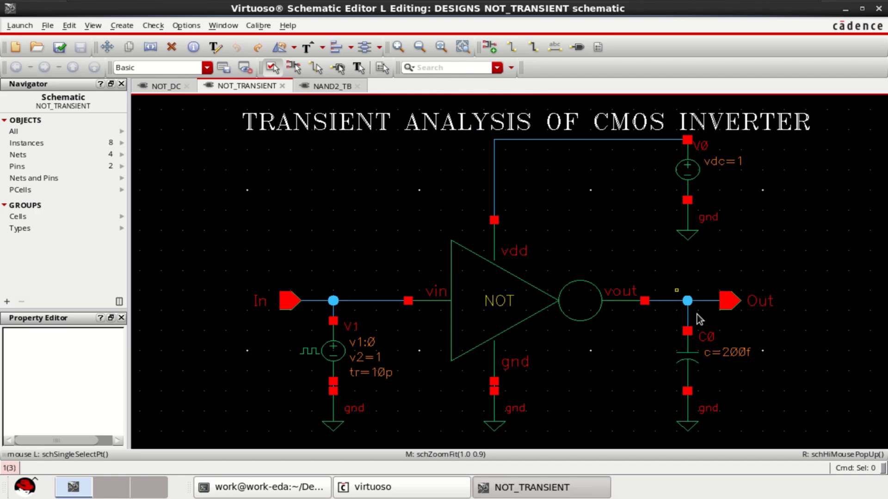
click(689, 355)
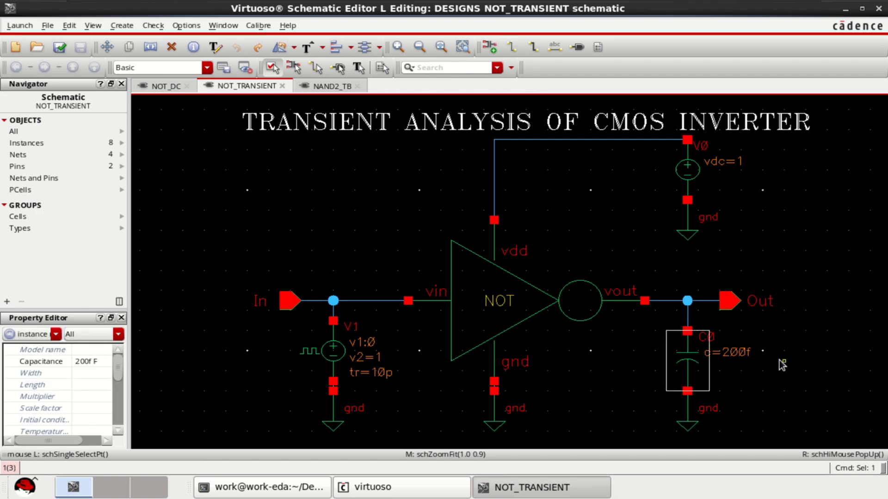
click(335, 88)
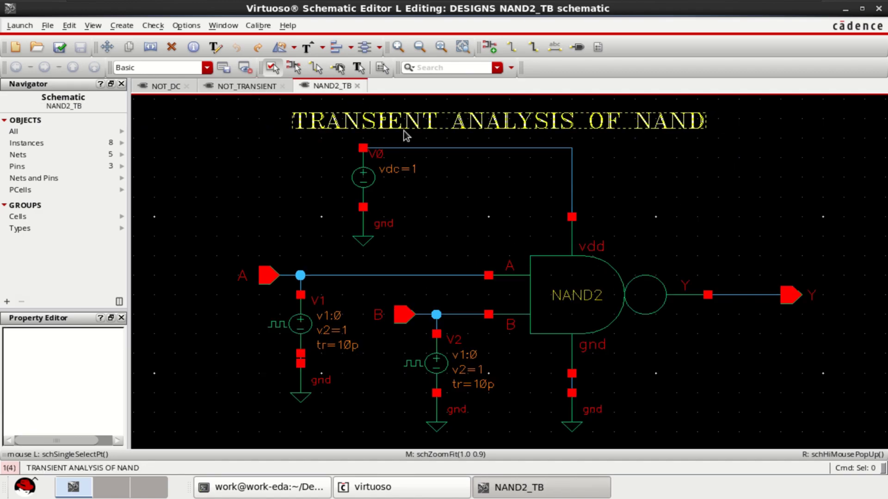
click(345, 121)
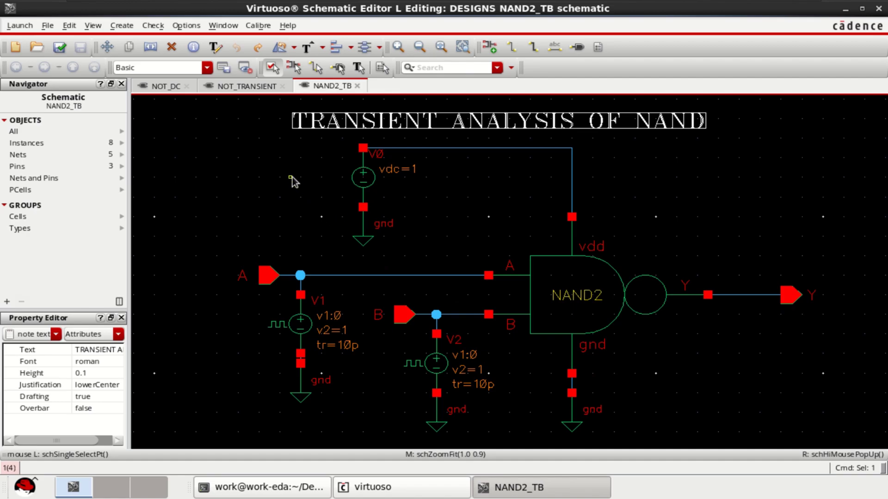
- Create a new ADE Assembler view named maestro for the NAND2_TB testbench
click(260, 163)
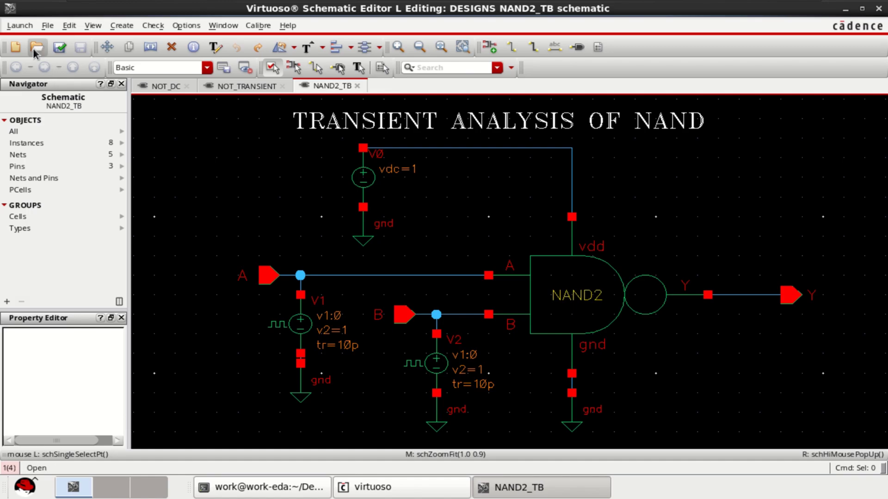
click(21, 26)
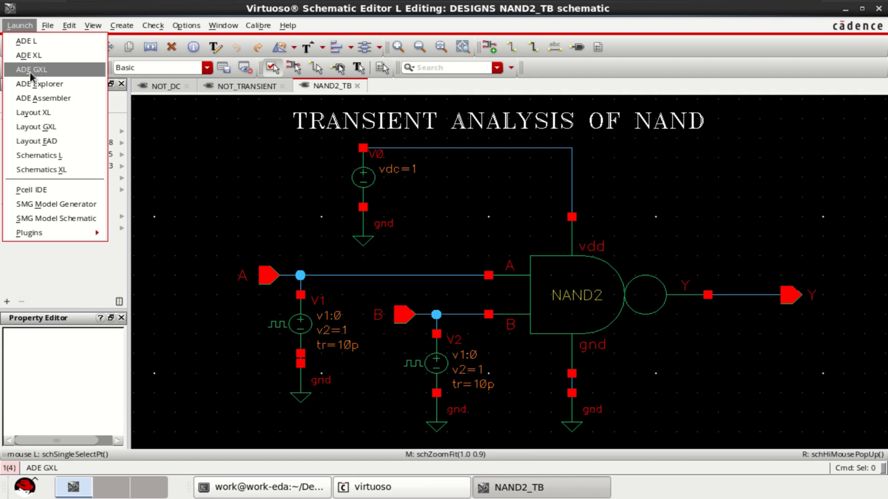
click(49, 98)
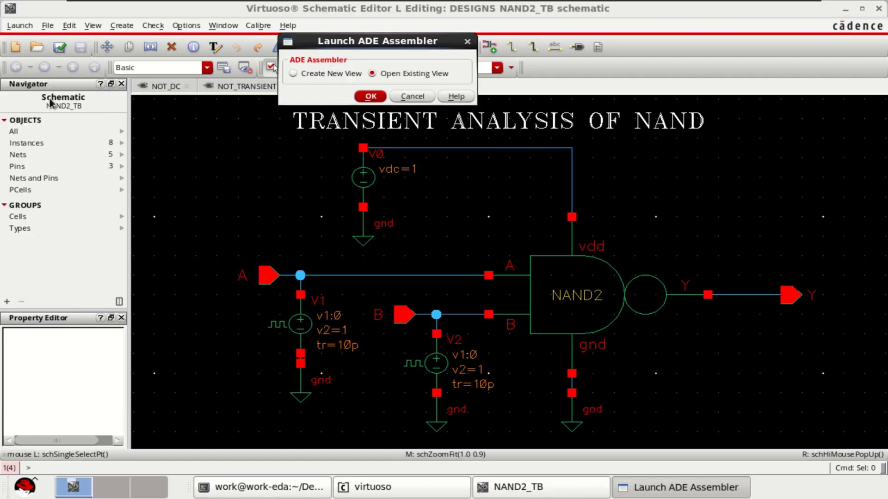
click(309, 73)
drag(365, 45, 365, 52)
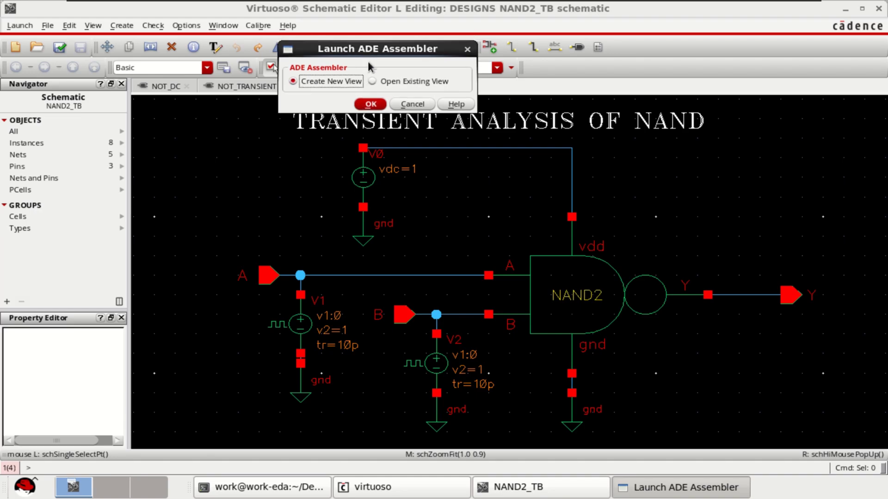
click(370, 104)
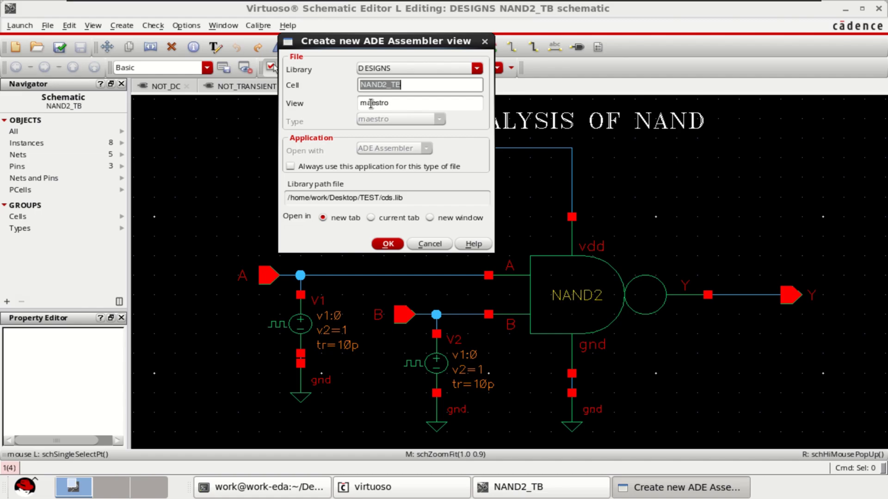
double_click(371, 105)
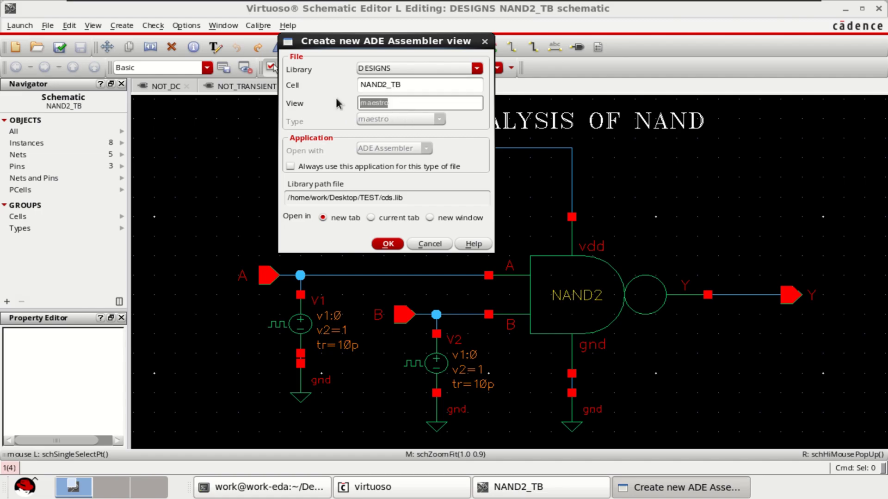
click(386, 243)
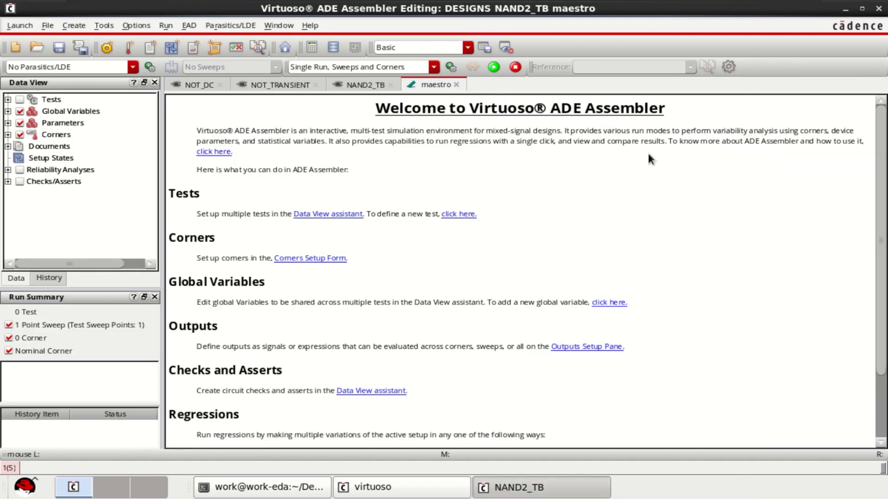
- Add a test in the Data View using the NAND2_TB schematic as its design
click(8, 99)
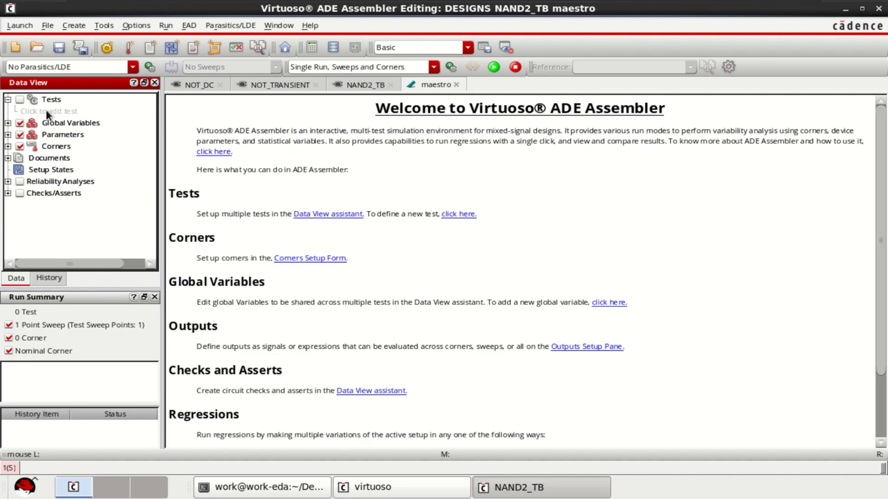
click(46, 110)
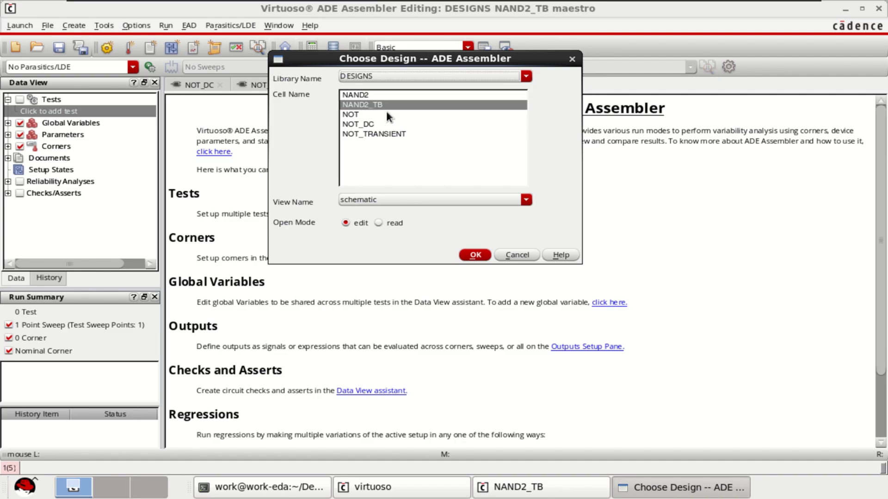
click(476, 254)
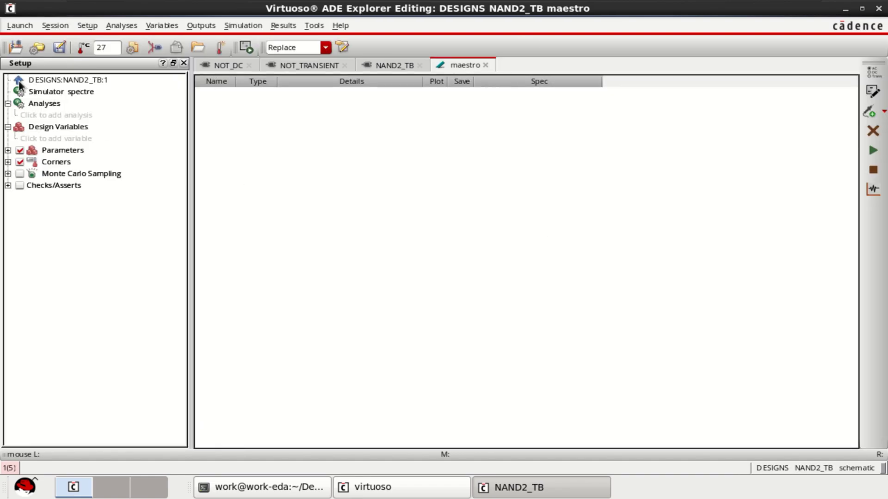
mouse_move(45, 87)
- Add a tran analysis with 100n stop time and moderate accuracy
click(45, 115)
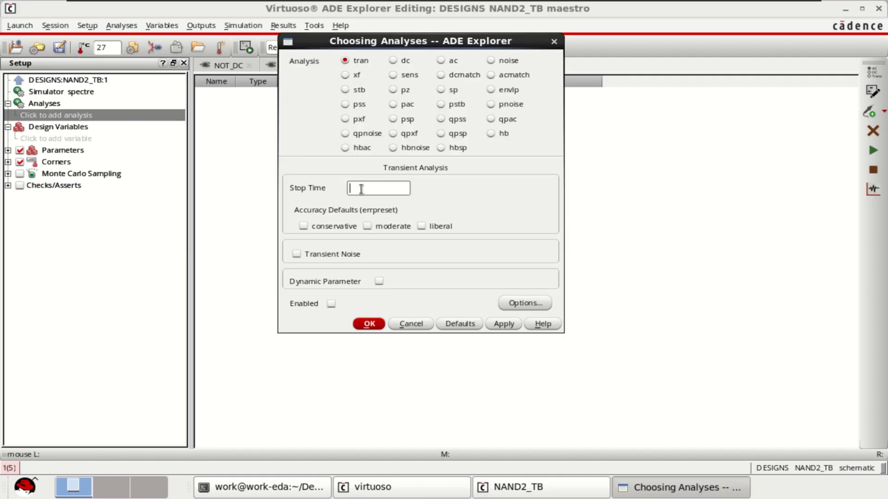
text(100n)
click(378, 226)
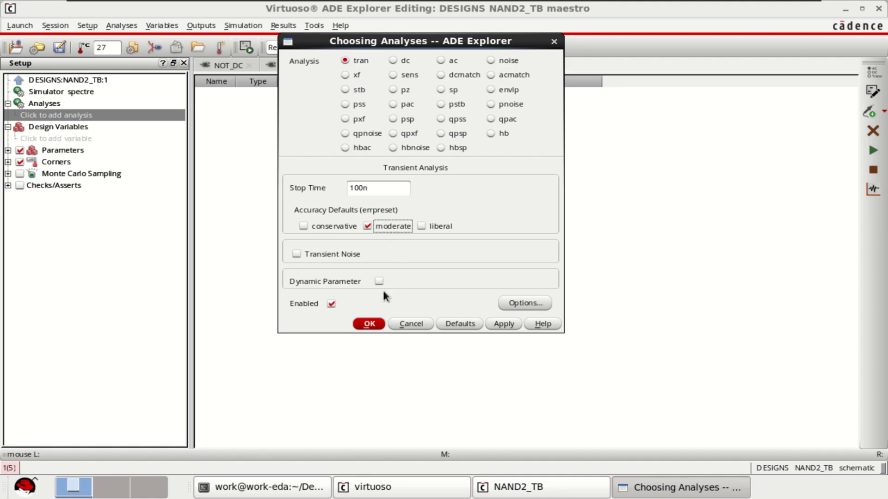
click(369, 323)
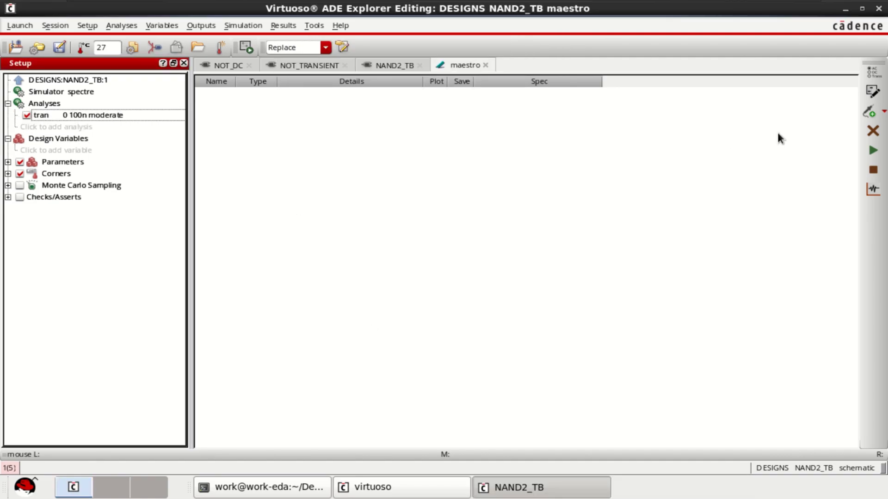
- Select nets A, B and Y on the schematic as plotted outputs, then return to maestro
click(884, 112)
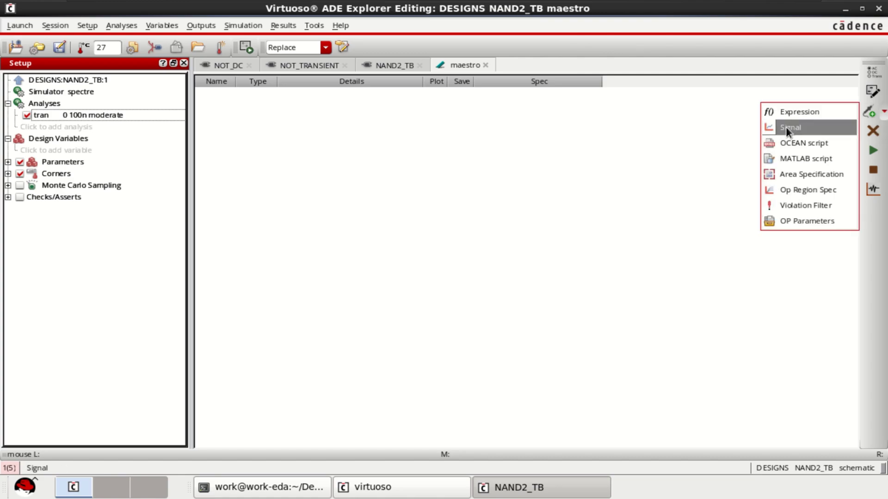
click(624, 185)
click(205, 26)
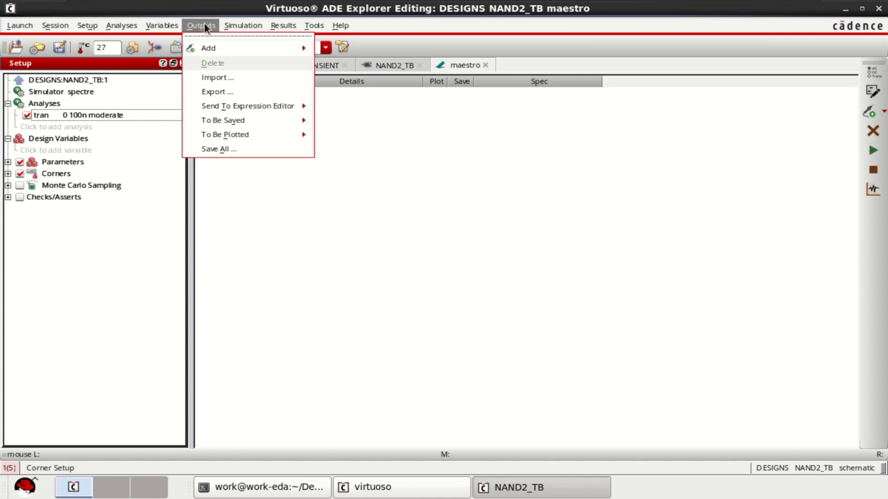
mouse_move(240, 137)
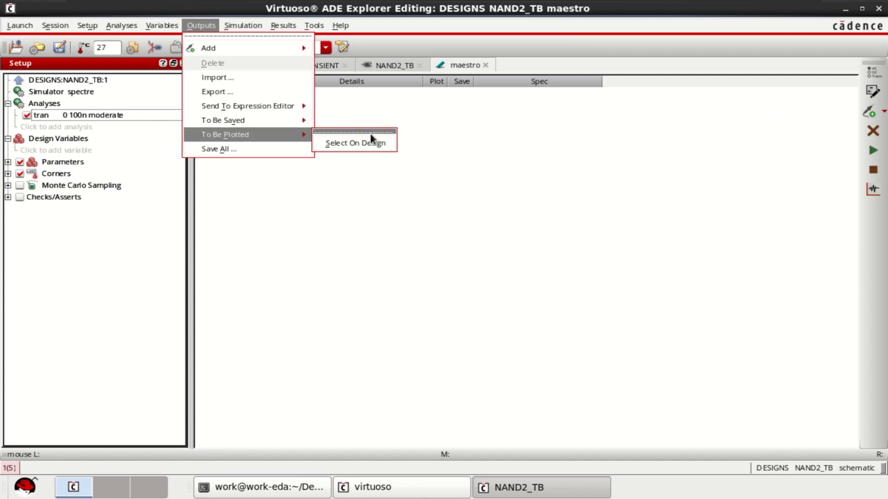
click(360, 146)
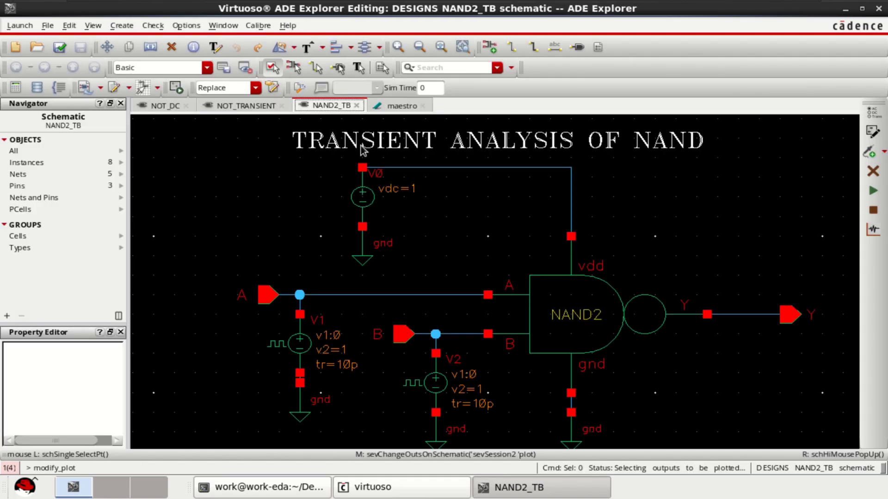
click(351, 295)
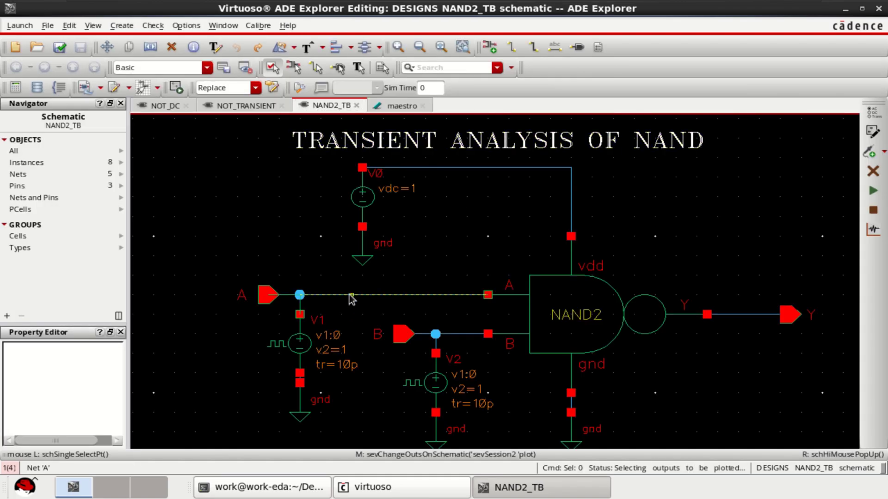
click(454, 336)
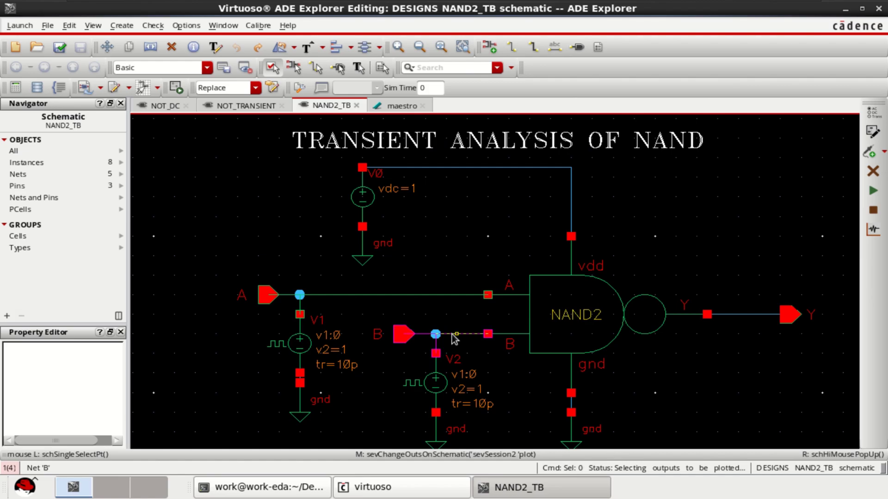
click(749, 316)
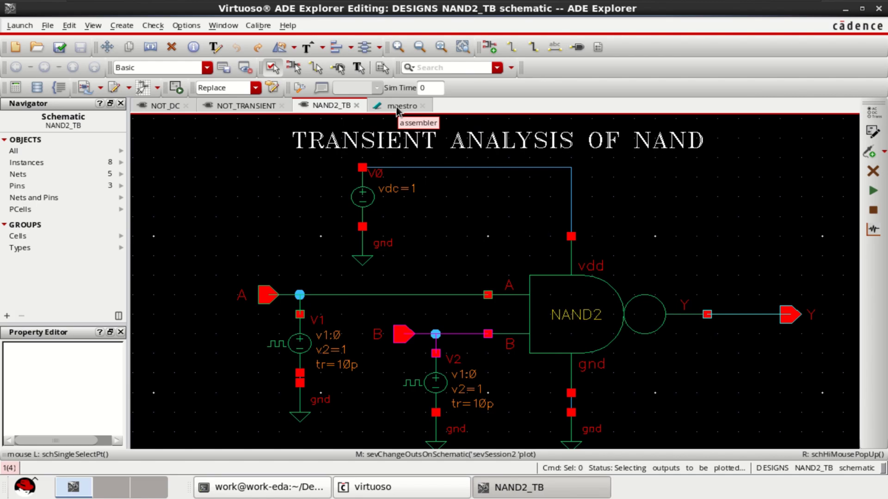
click(401, 106)
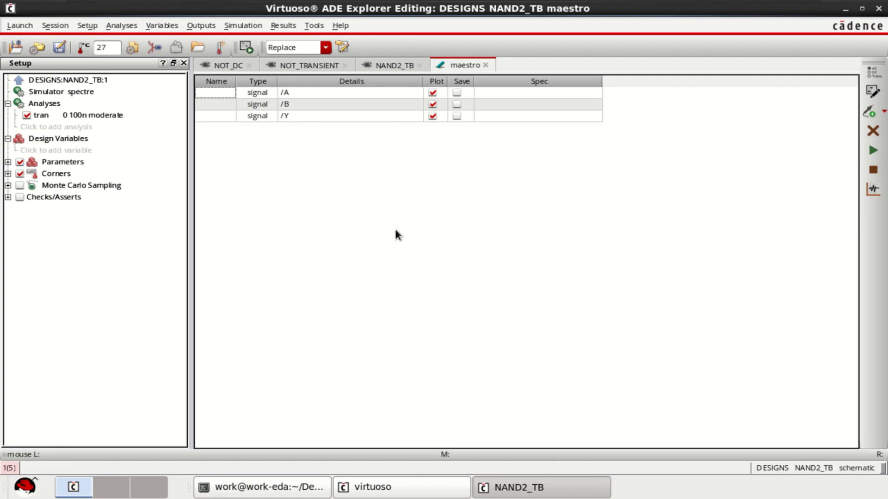
- Add nfet14nm.sp from the Desktop MODELS folder as a model library file
click(83, 26)
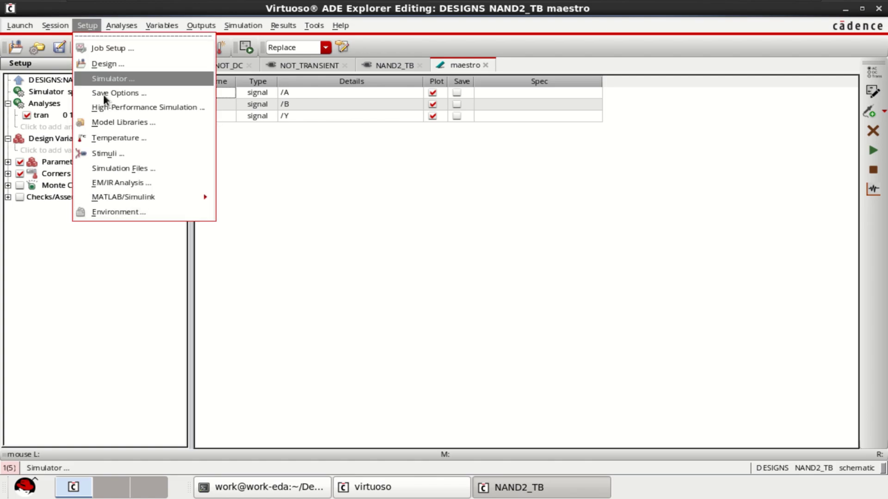
click(115, 122)
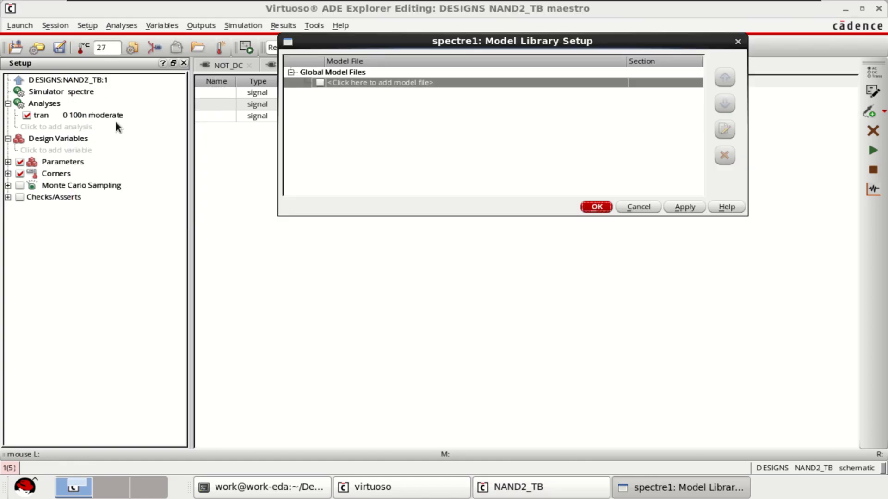
click(404, 83)
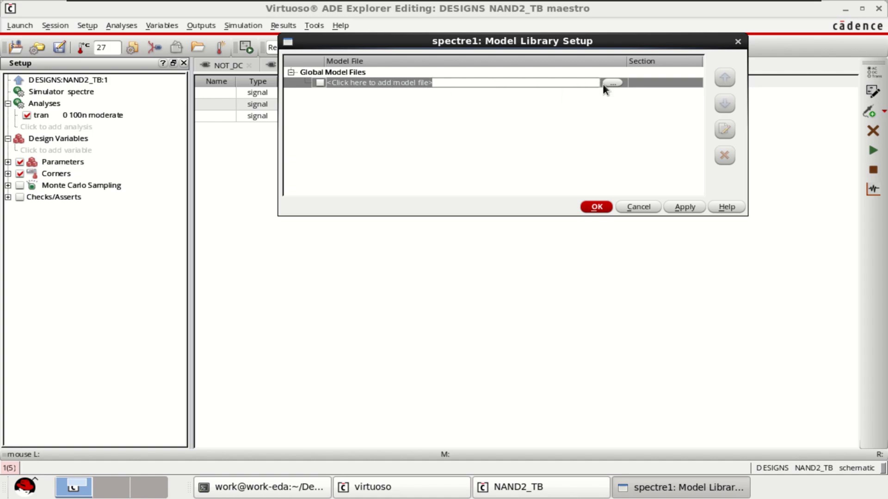
click(611, 82)
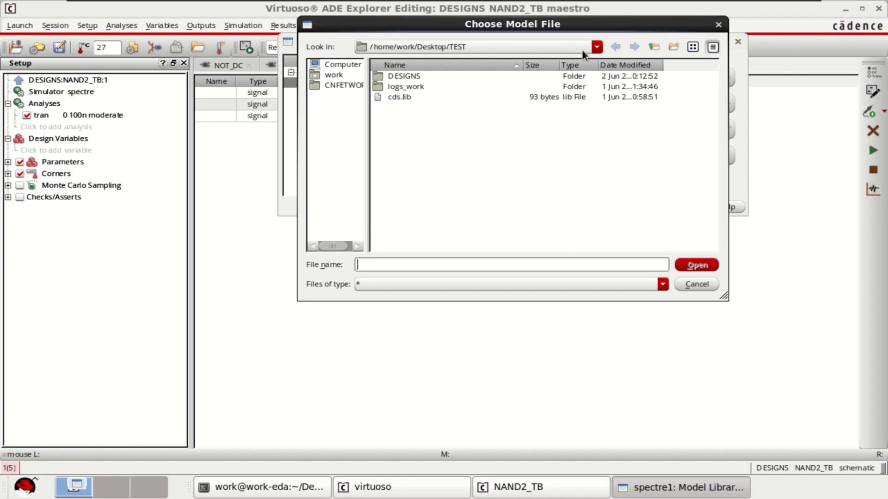
click(336, 66)
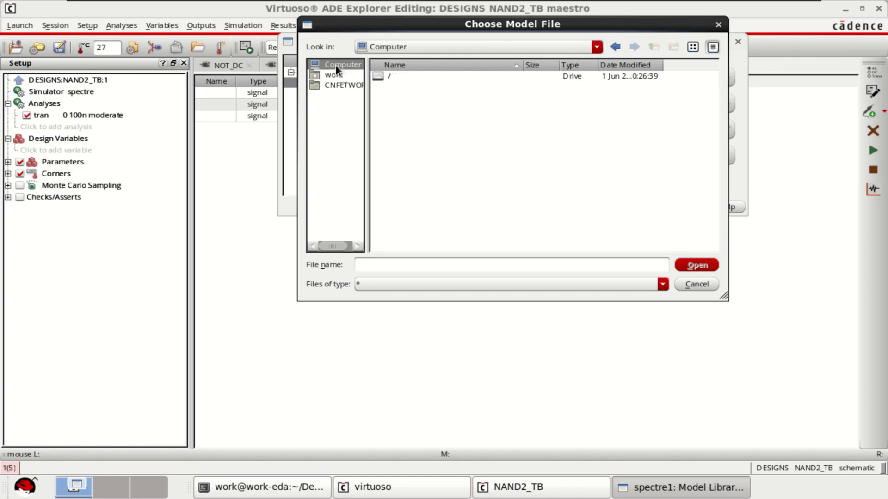
double_click(385, 75)
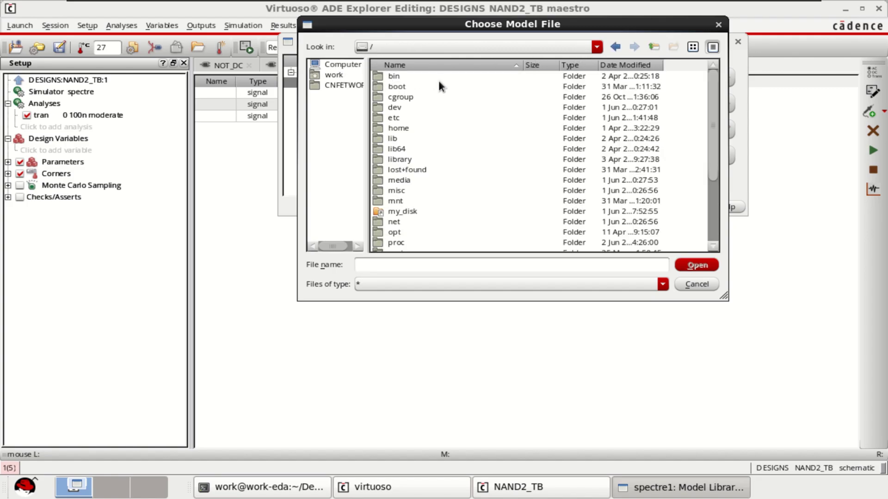
click(334, 74)
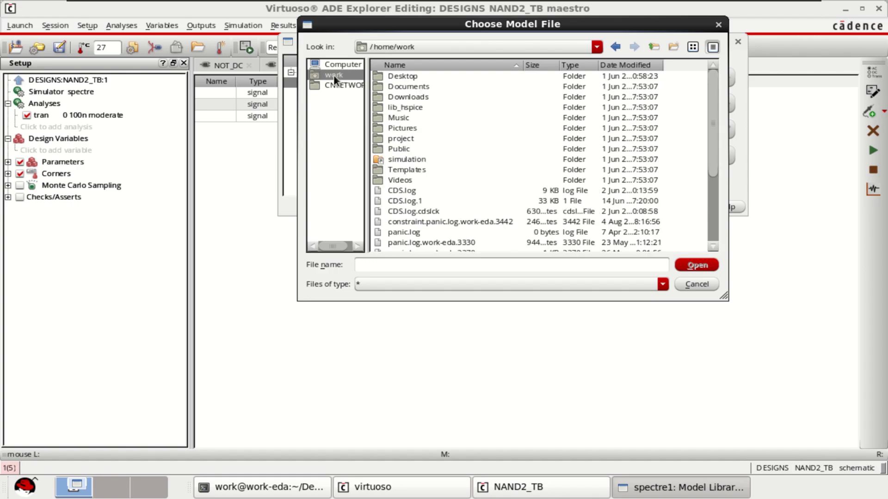
click(327, 84)
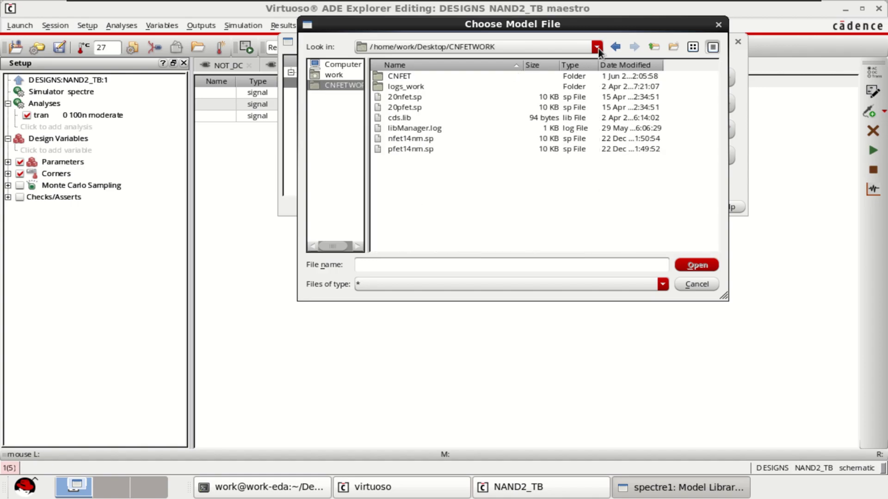
click(597, 47)
click(465, 71)
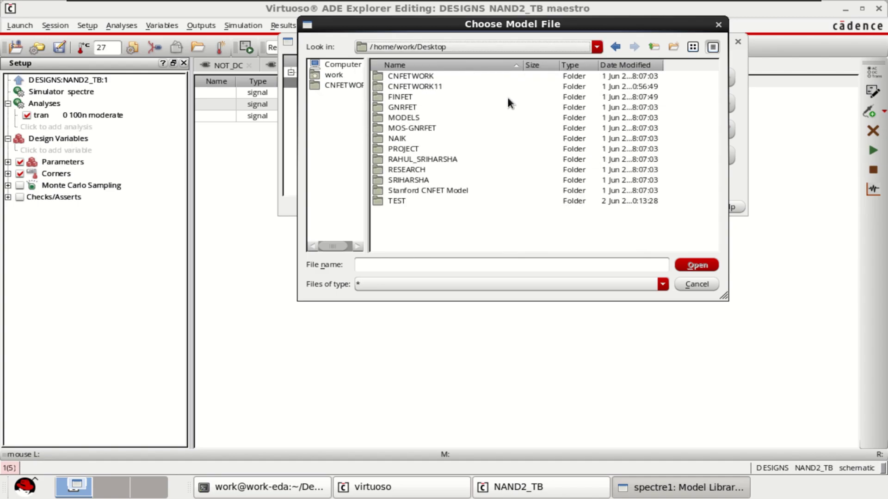
double_click(404, 118)
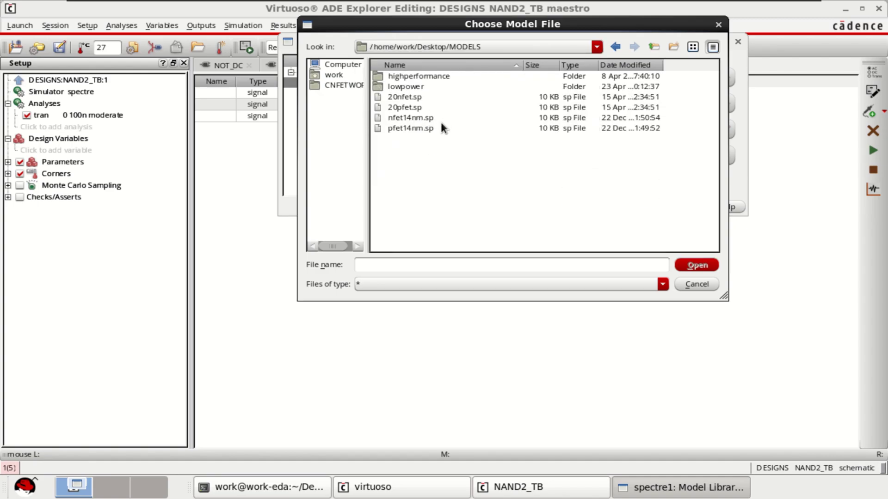
click(411, 118)
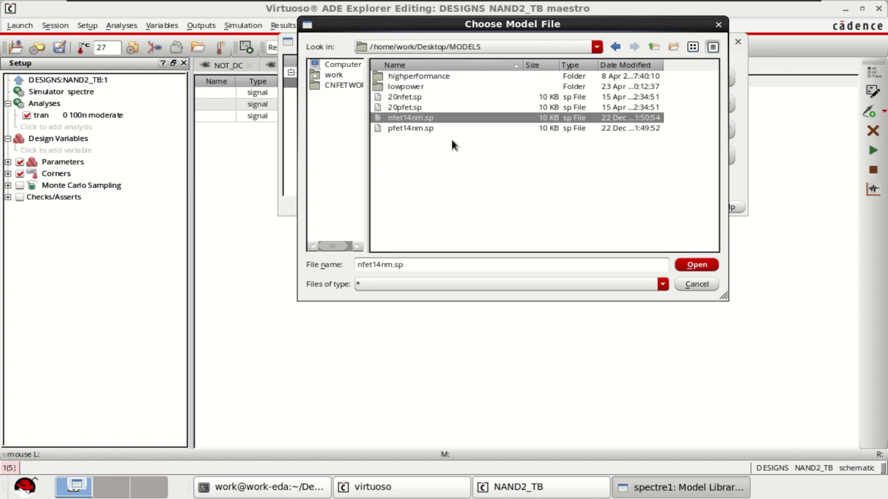
click(696, 265)
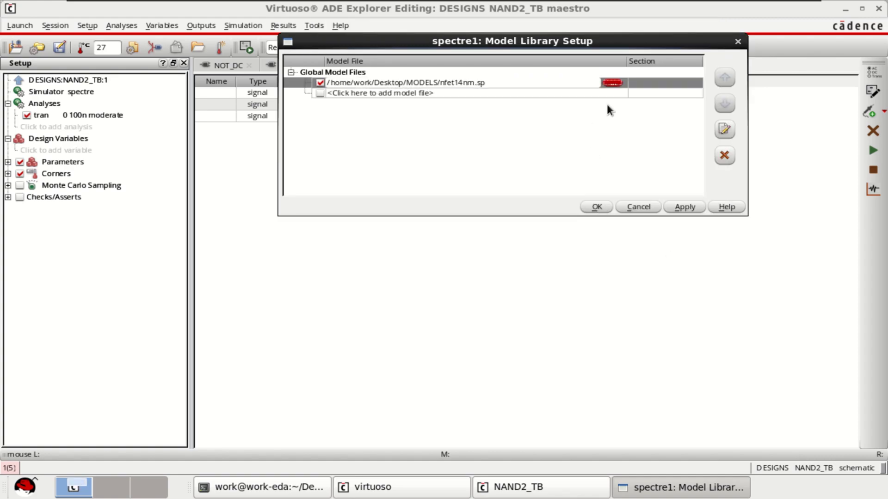
- Add pfet14nm.sp as a second model file and accept the model setup
click(557, 94)
click(513, 93)
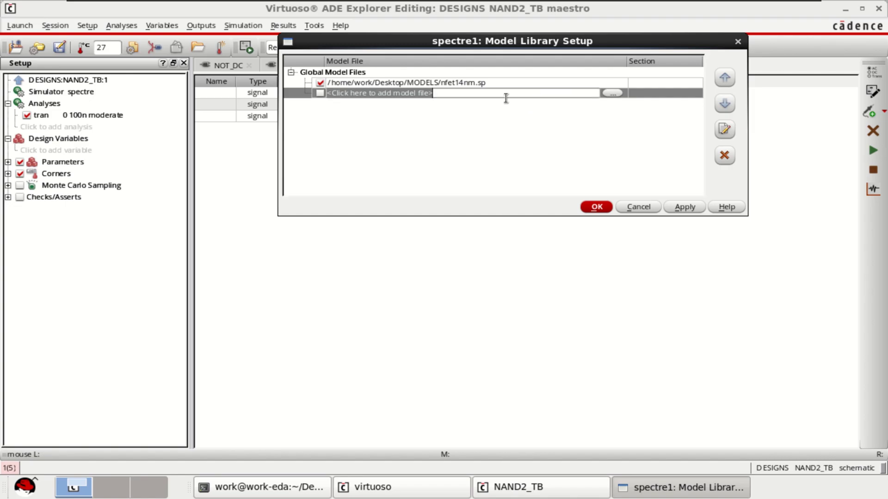
click(612, 93)
click(415, 128)
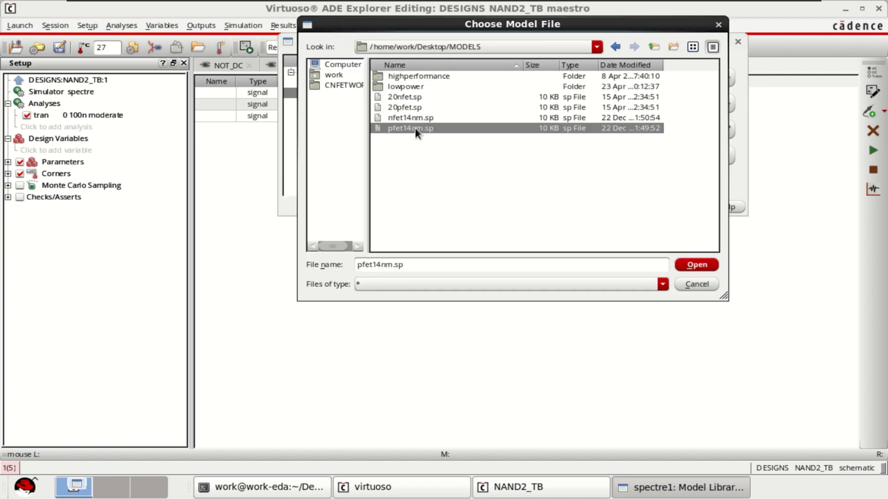
click(700, 266)
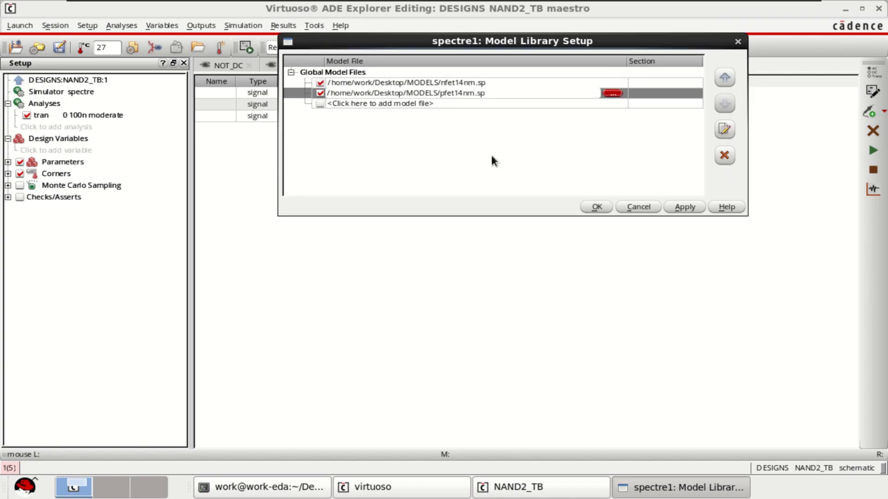
click(596, 205)
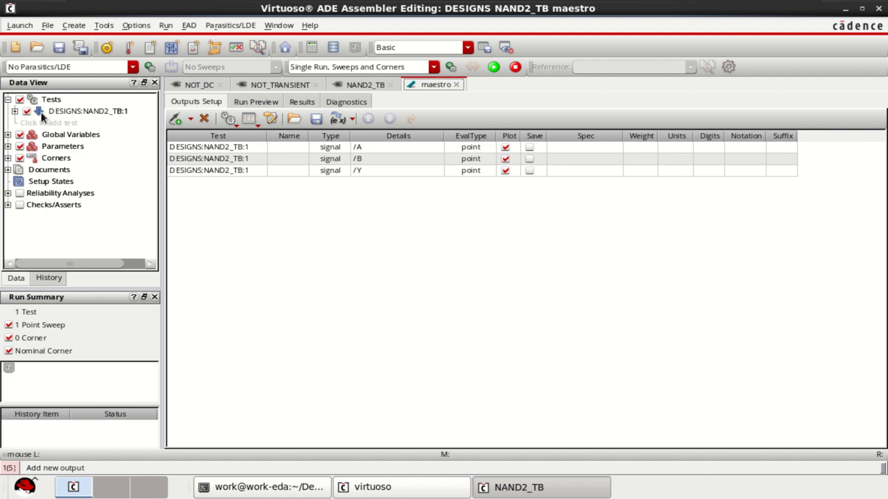
- Run the NAND2_TB simulation and hide the log once it finishes
mouse_move(40, 113)
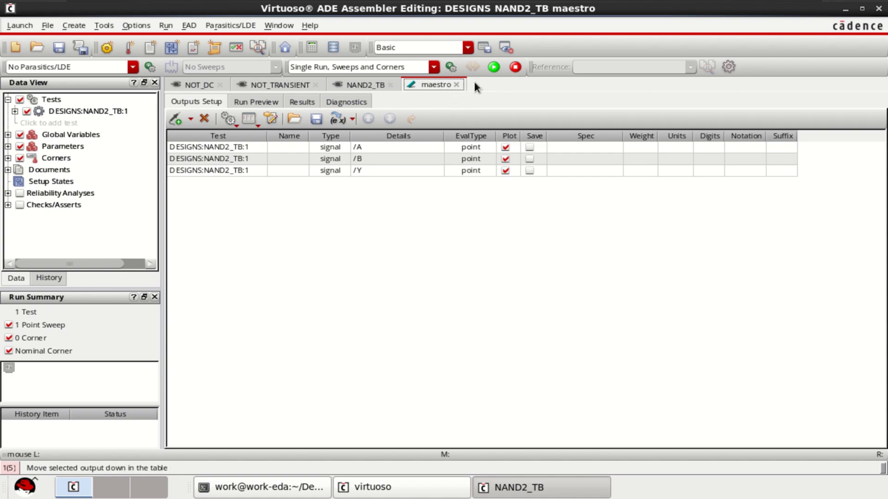
click(493, 68)
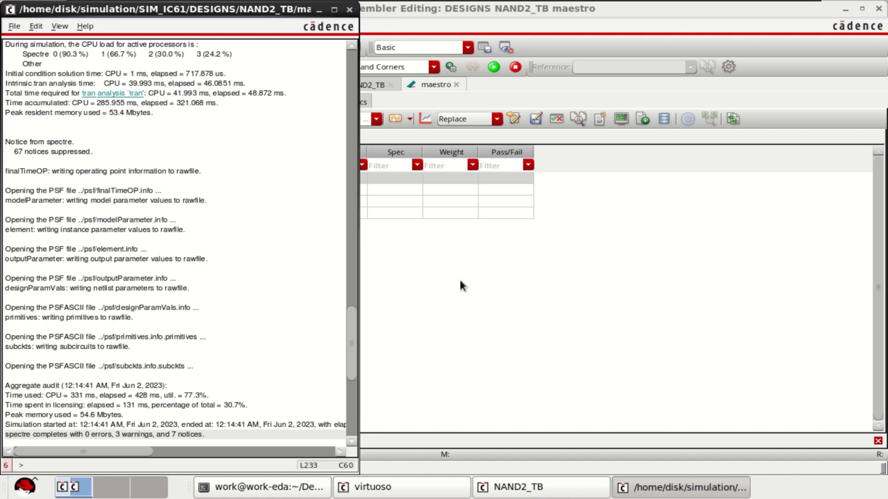
click(319, 10)
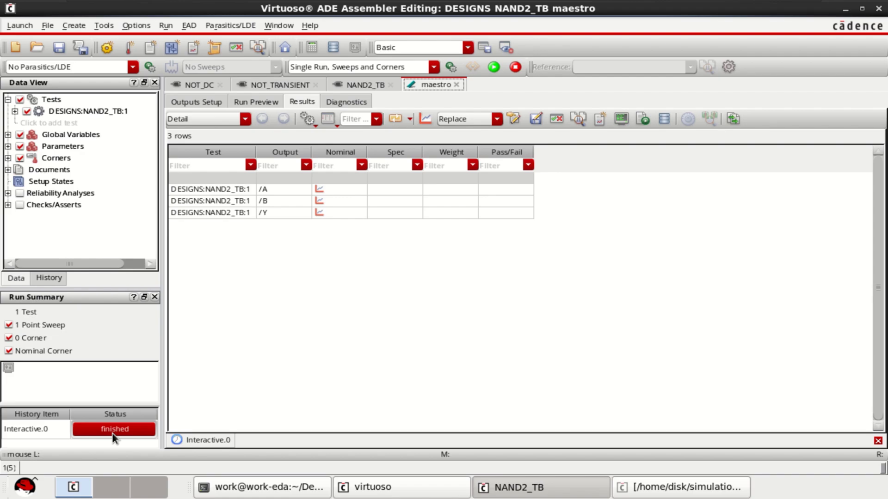
- Plot /A, /B and /Y in separate strips, move the /B trace, then close the viewer
click(426, 119)
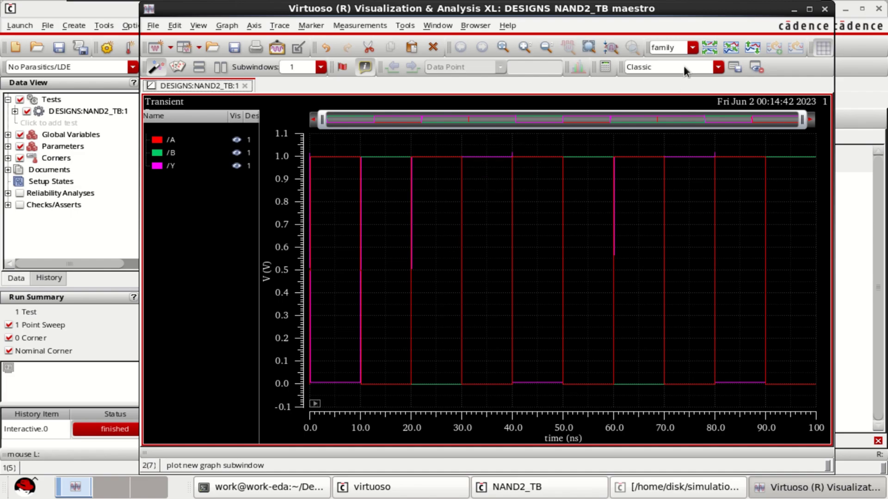
click(805, 10)
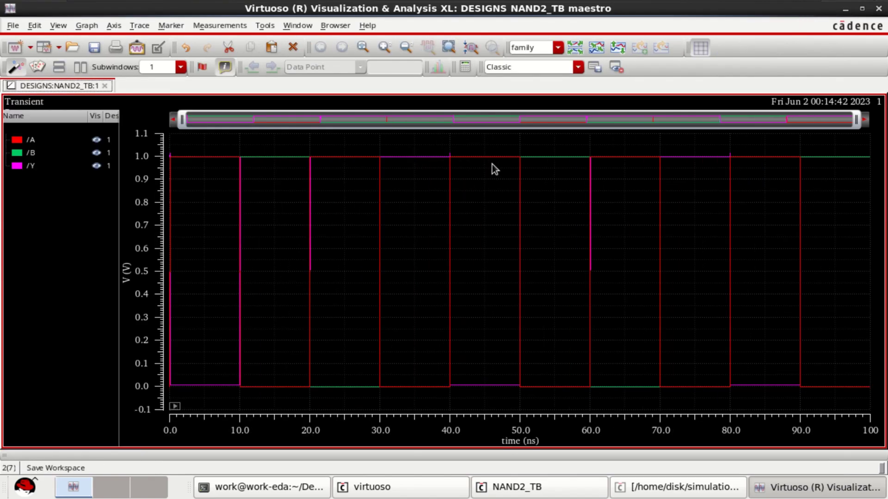
click(575, 47)
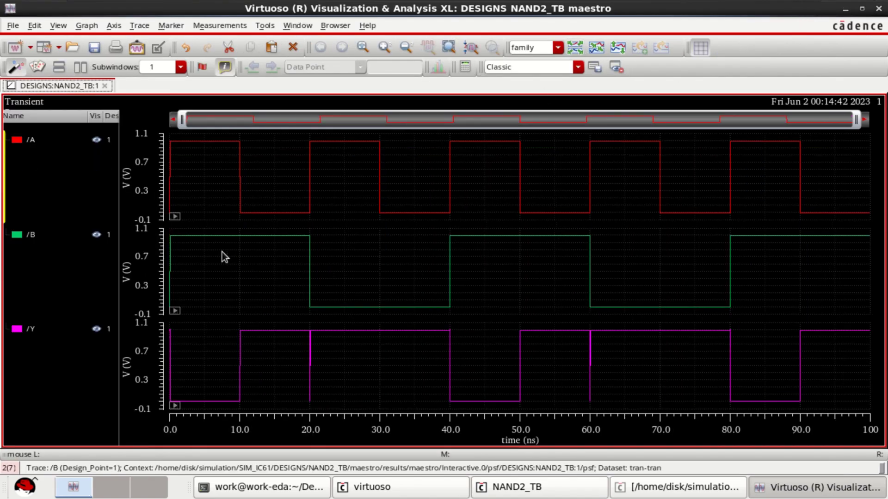
click(29, 141)
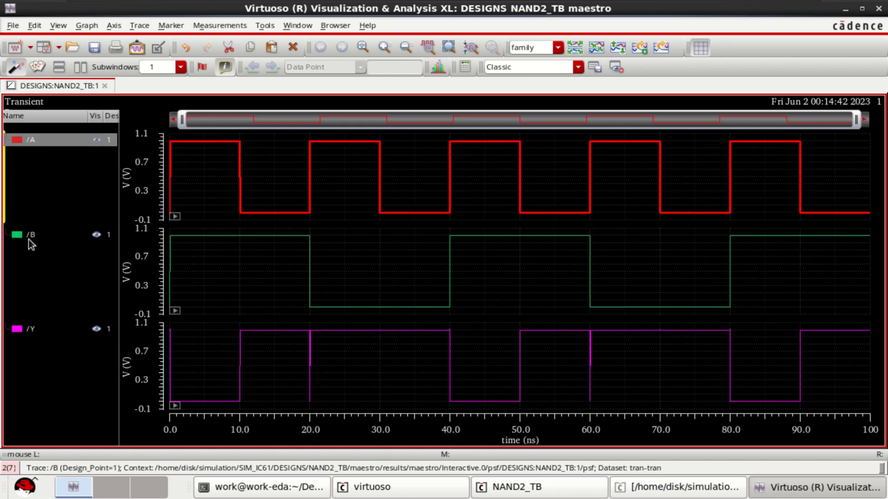
drag(29, 240, 27, 331)
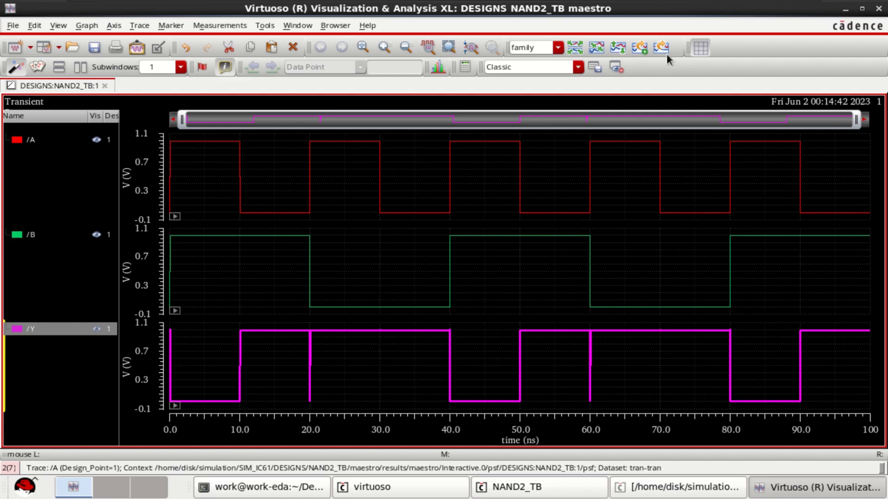
click(878, 8)
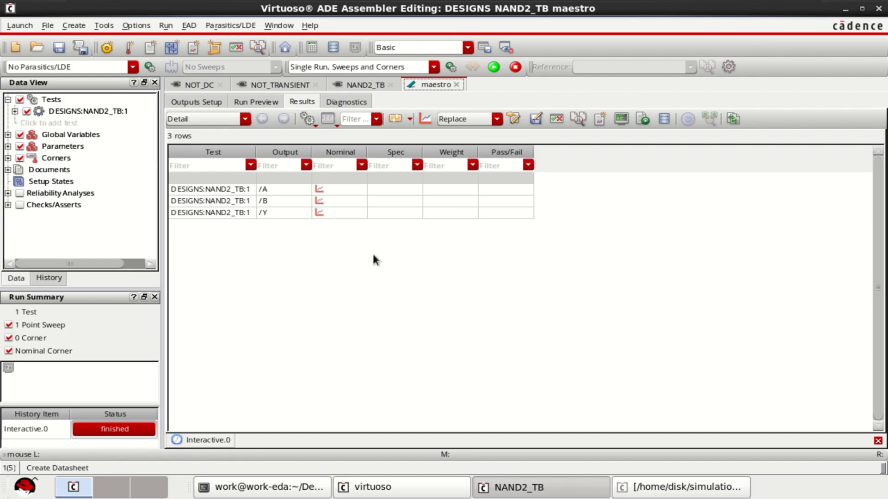
- Add a new test based on the NOT_TRANSIENT design
click(56, 123)
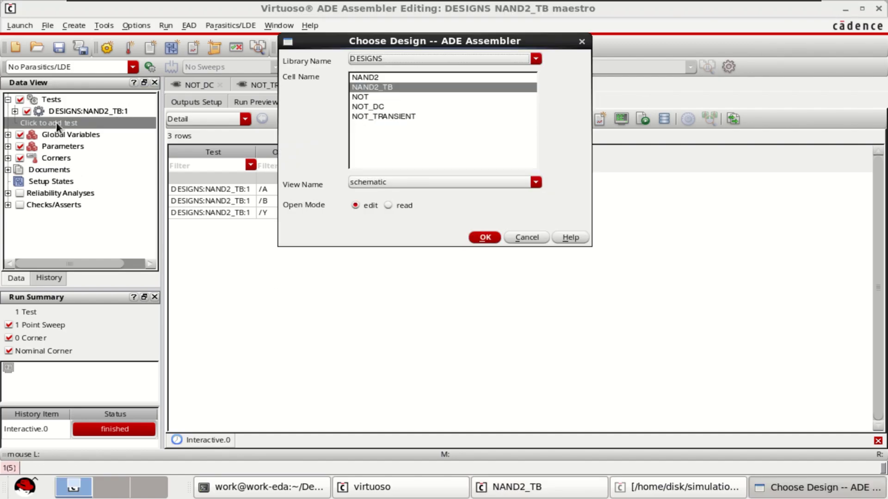
click(377, 117)
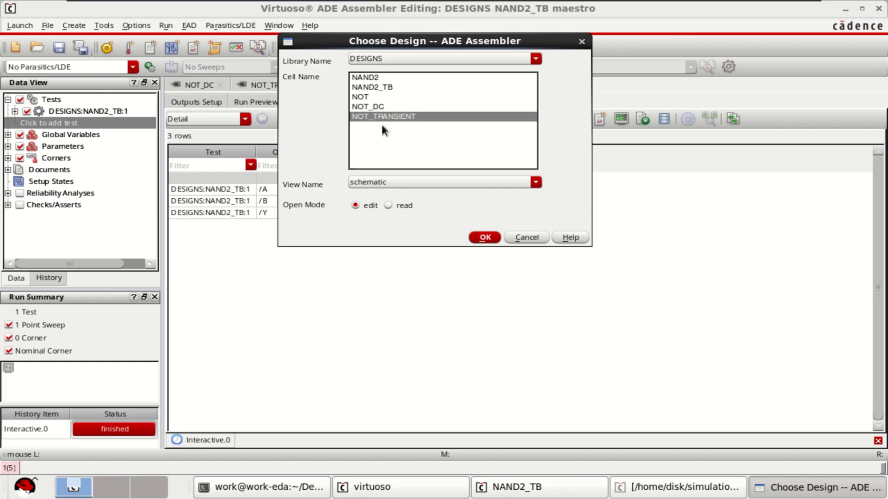
click(482, 238)
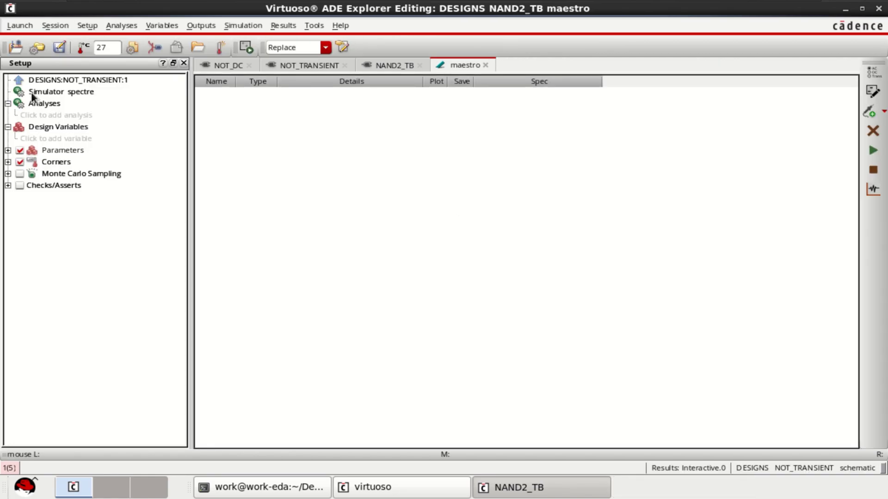
- Give NOT_TRANSIENT a tran analysis with 100n stop time and moderate accuracy
click(48, 115)
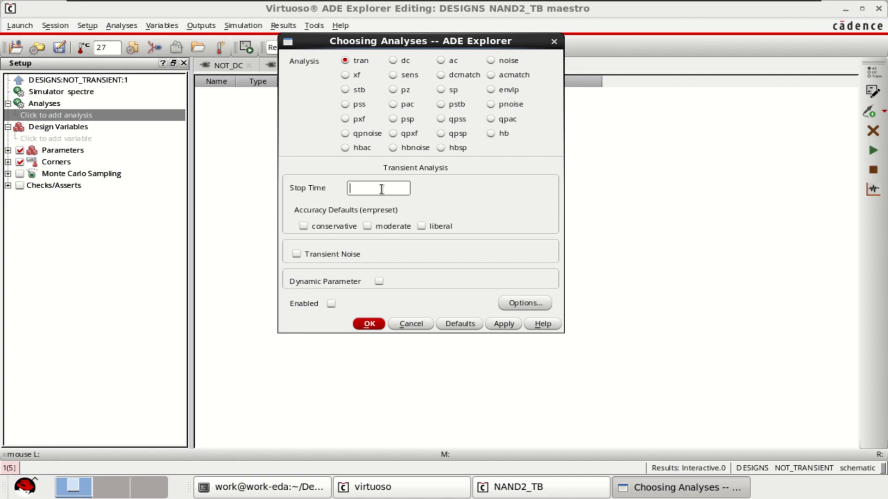
text(100n)
click(386, 228)
click(368, 324)
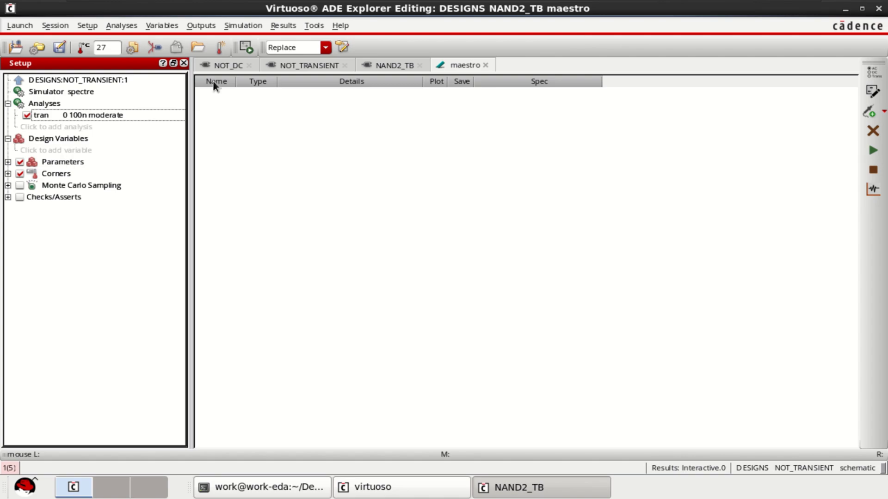
- Add a signal output and pick the In net on the schematic for it
click(884, 111)
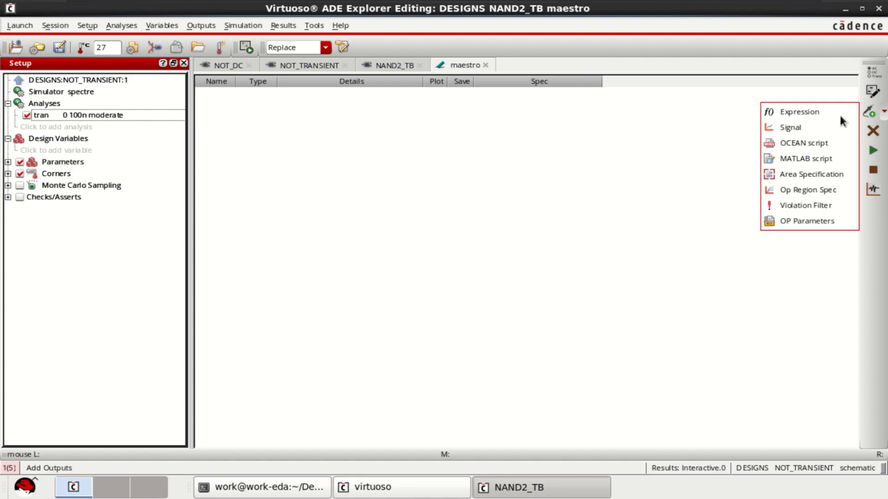
click(204, 26)
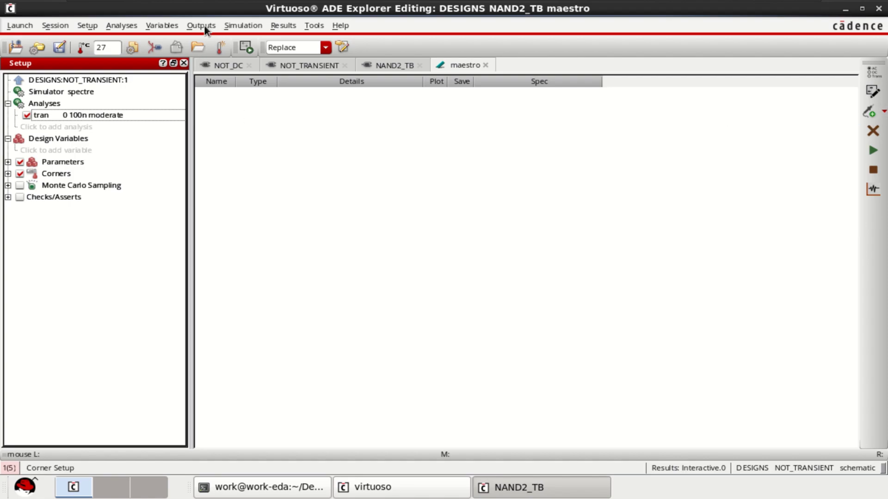
click(204, 25)
mouse_move(231, 133)
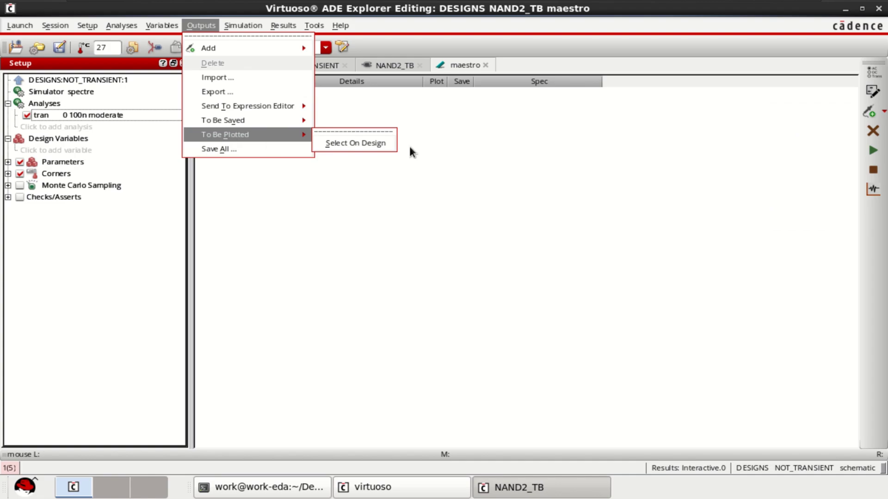
click(884, 114)
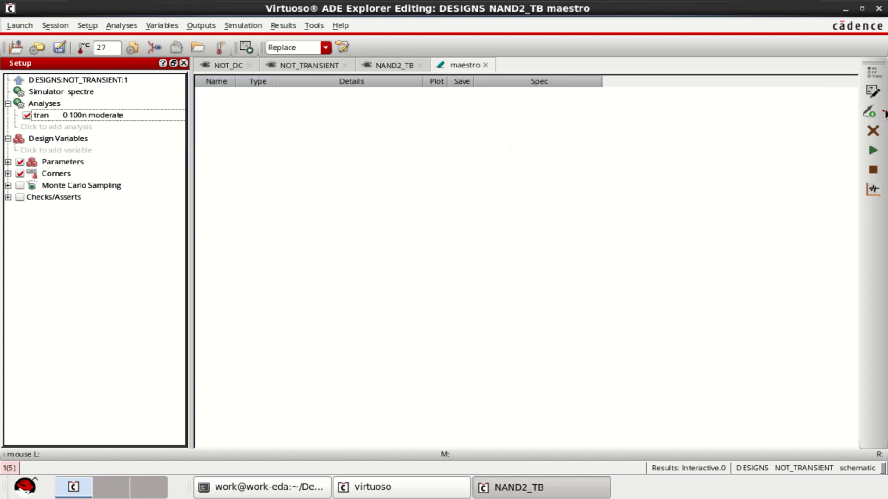
click(884, 113)
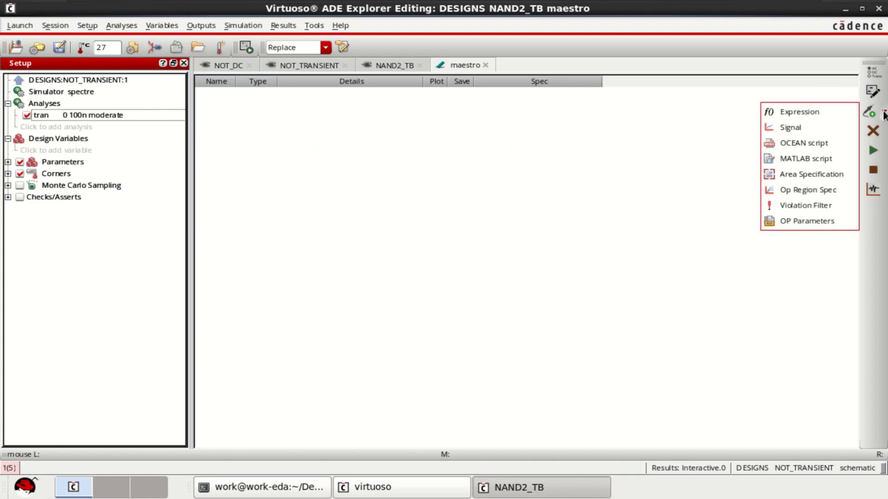
click(817, 127)
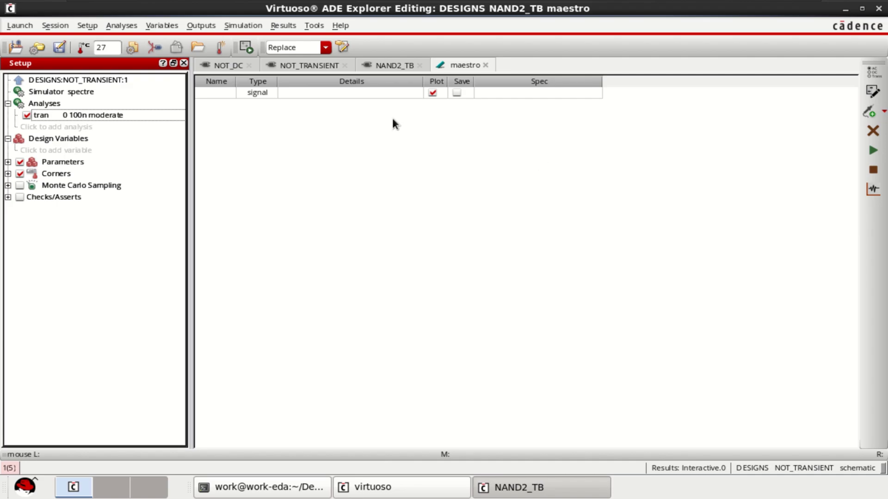
click(378, 93)
click(412, 92)
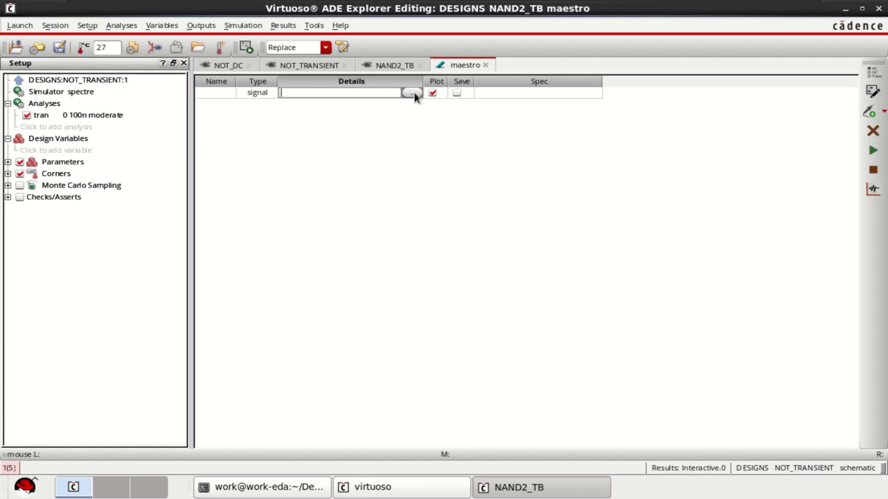
click(414, 92)
click(369, 302)
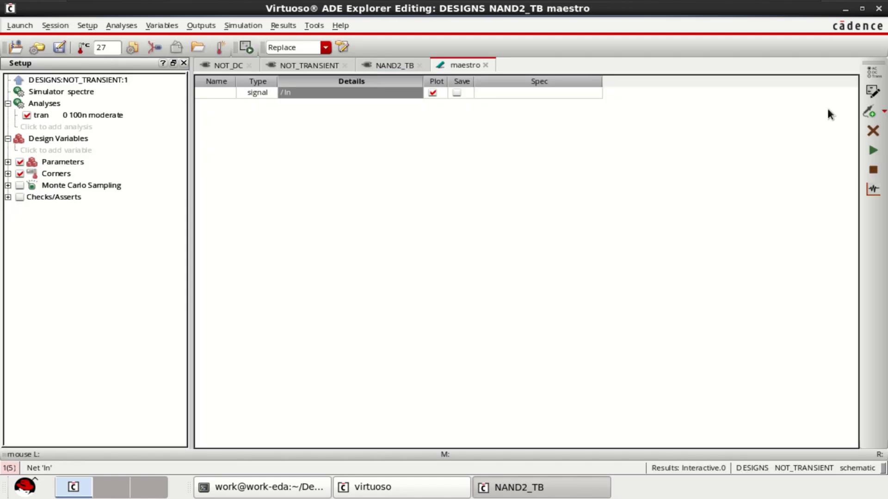
- Add a second signal output set to the Out net
click(883, 112)
click(802, 128)
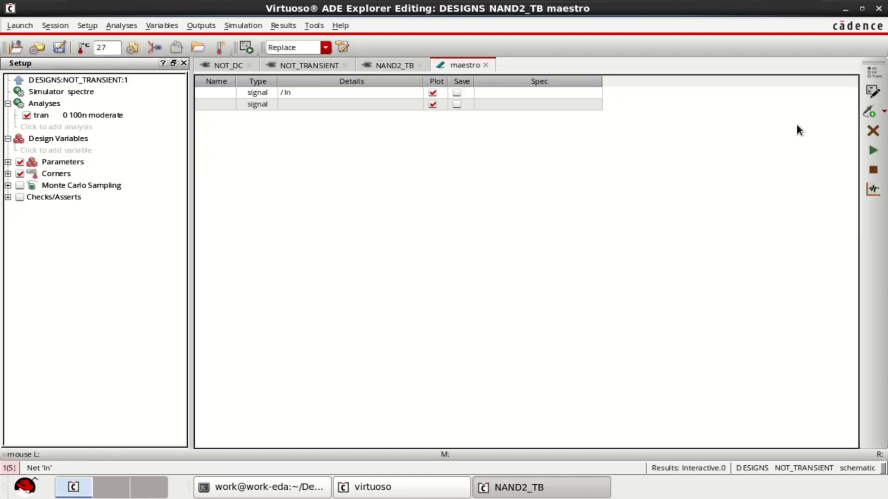
click(377, 104)
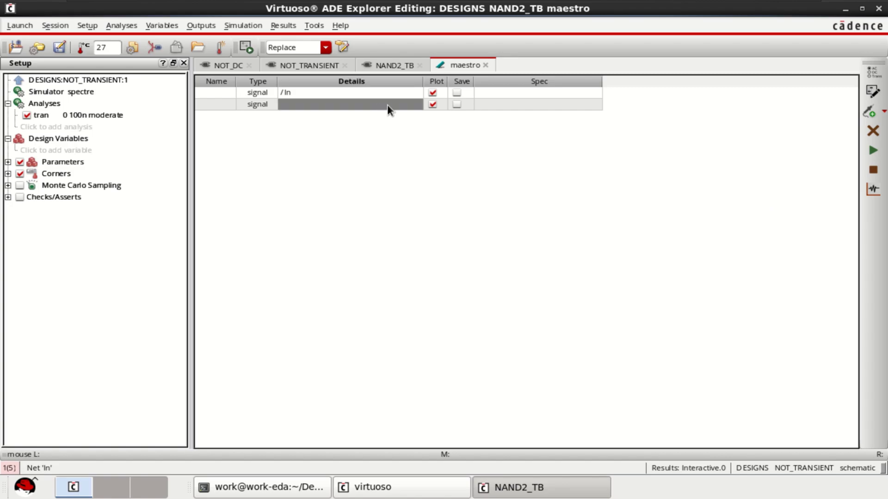
click(387, 104)
click(410, 104)
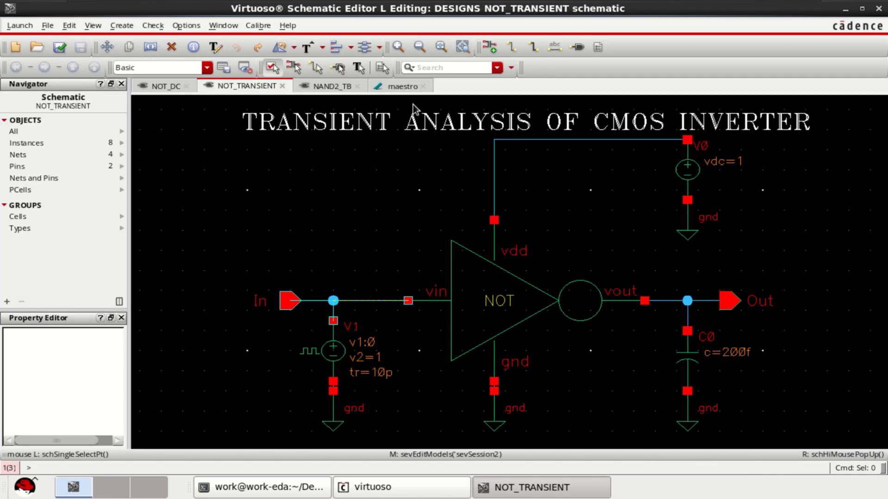
click(671, 301)
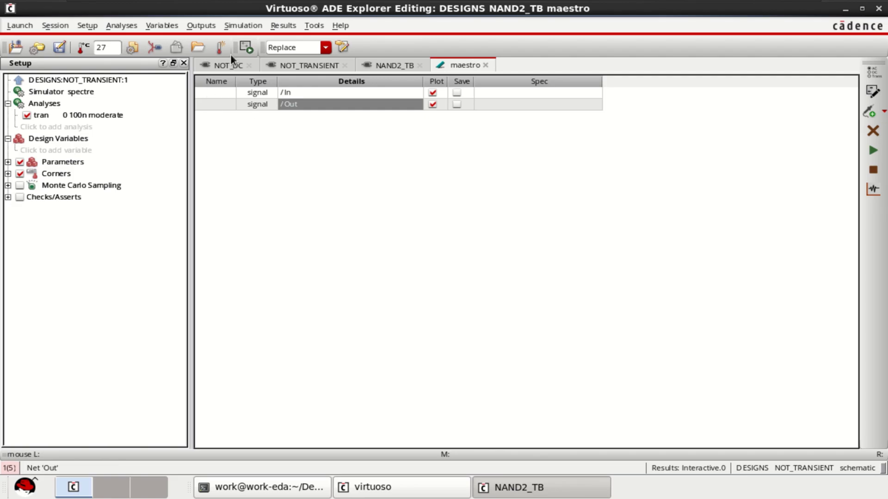
- Add nfet14nm.sp as a model library file for the NOT_TRANSIENT test
click(81, 27)
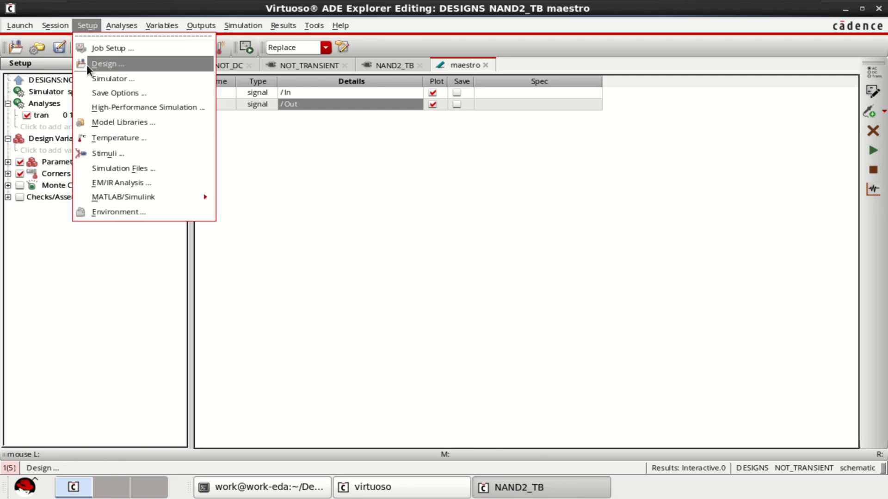
click(115, 123)
click(377, 83)
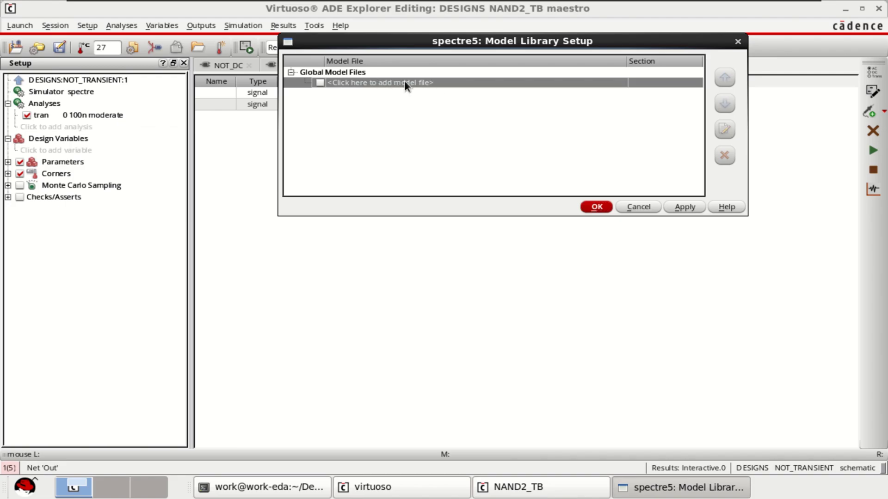
click(606, 81)
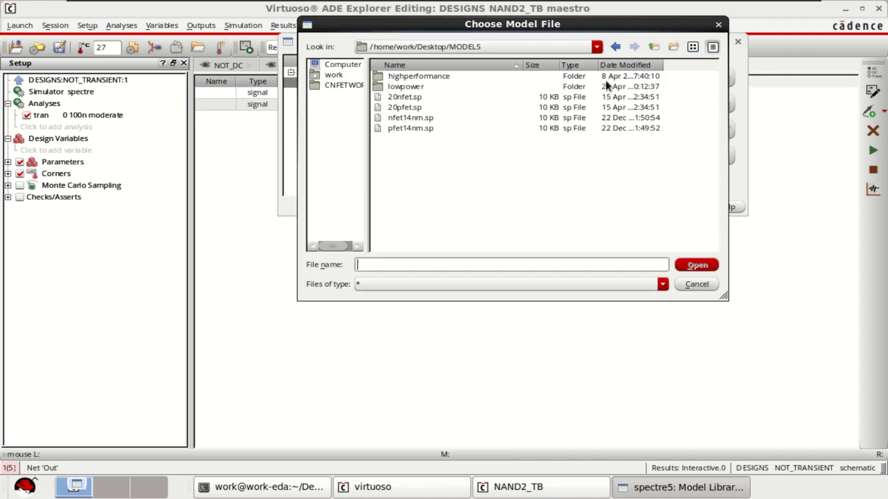
click(417, 118)
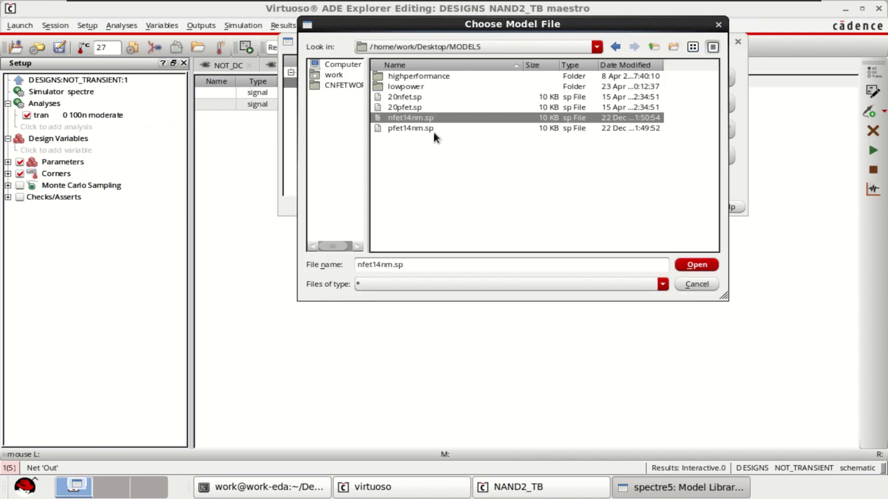
click(697, 264)
- Add pfet14nm.sp as a second model file and confirm the model setup
click(567, 90)
click(604, 93)
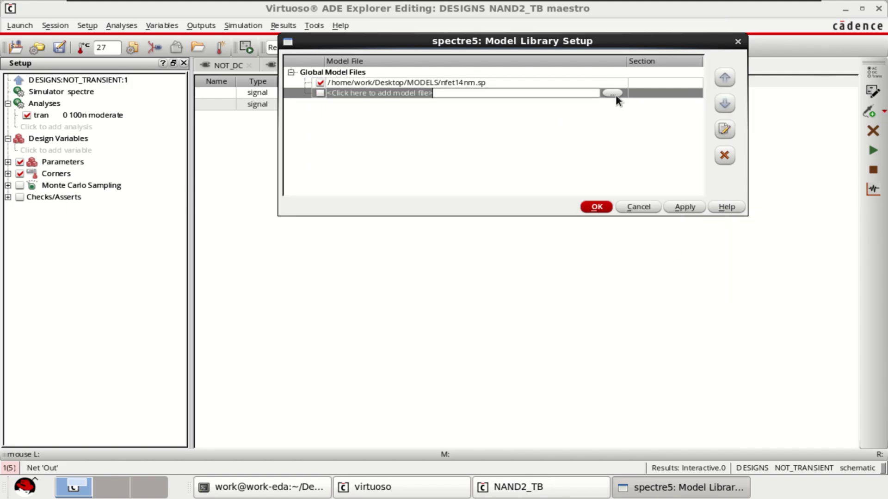
click(615, 94)
click(419, 128)
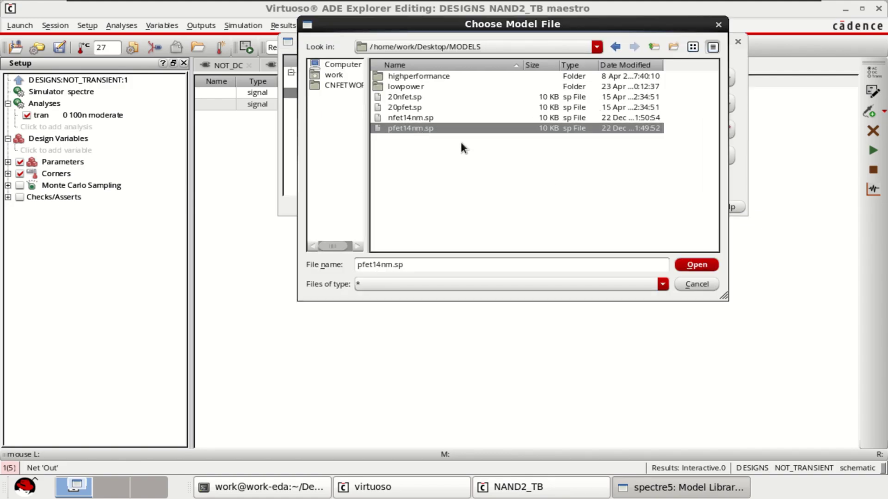
click(690, 265)
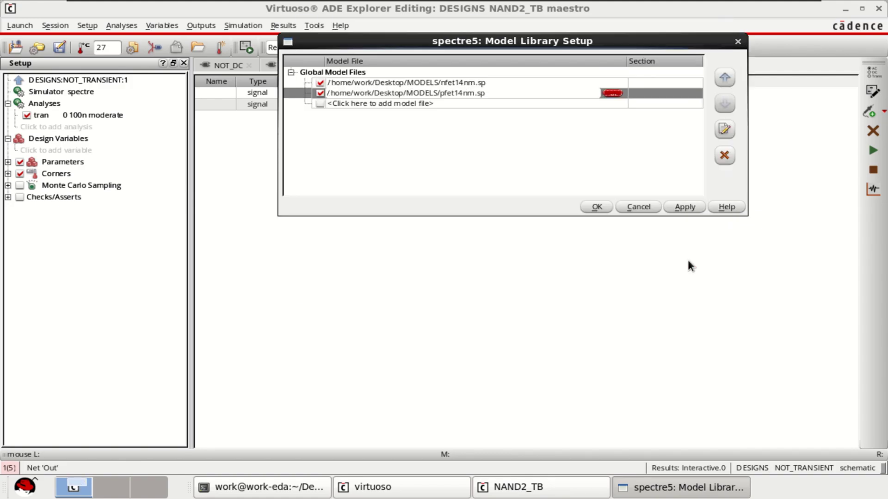
click(596, 206)
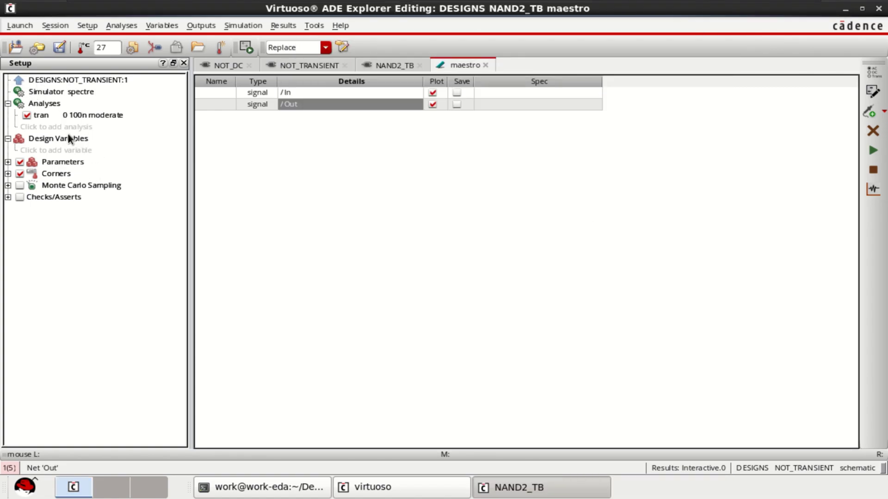
- Back in ADE Assembler, run the simulation of both NAND2_TB and NOT_TRANSIENT tests
click(19, 81)
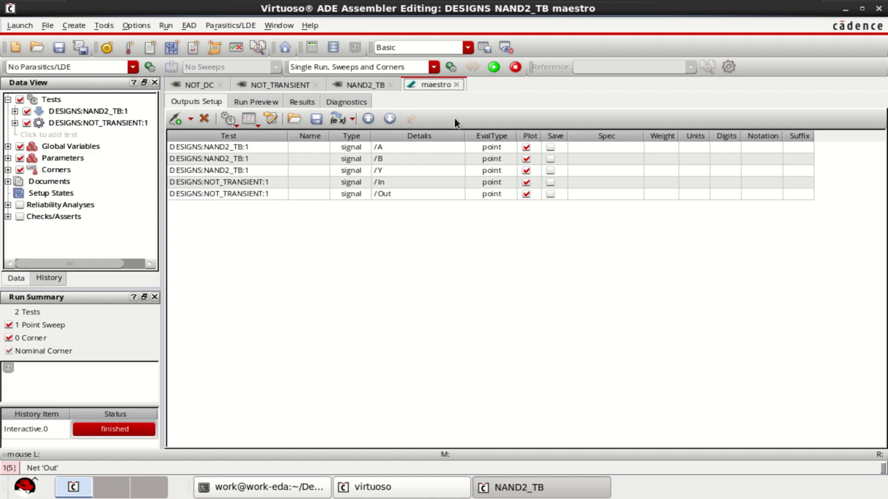
click(494, 67)
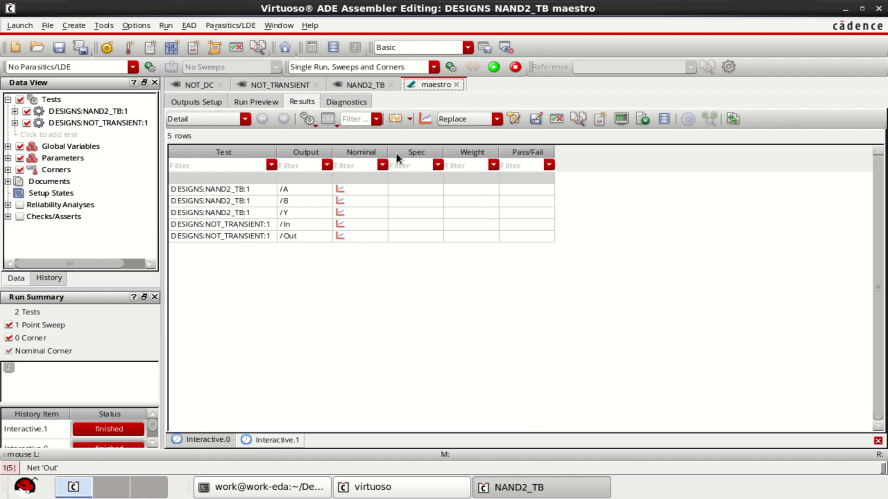
click(423, 119)
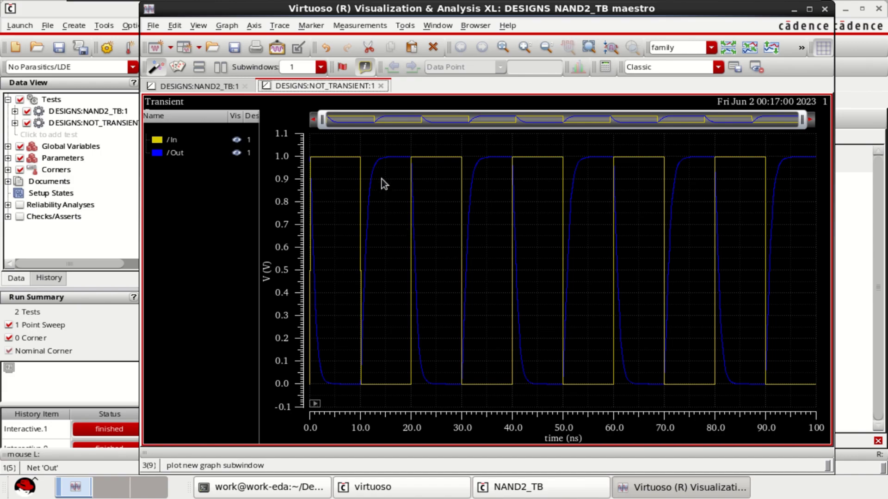
click(218, 85)
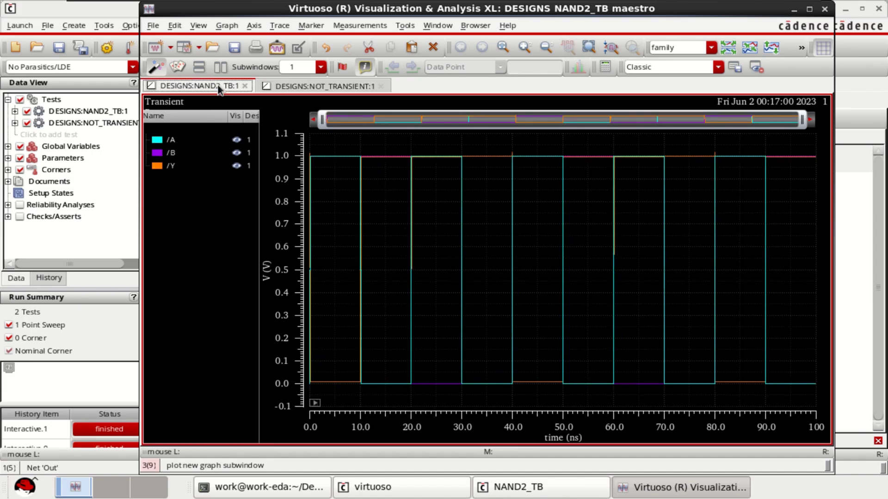
click(729, 47)
mouse_move(576, 243)
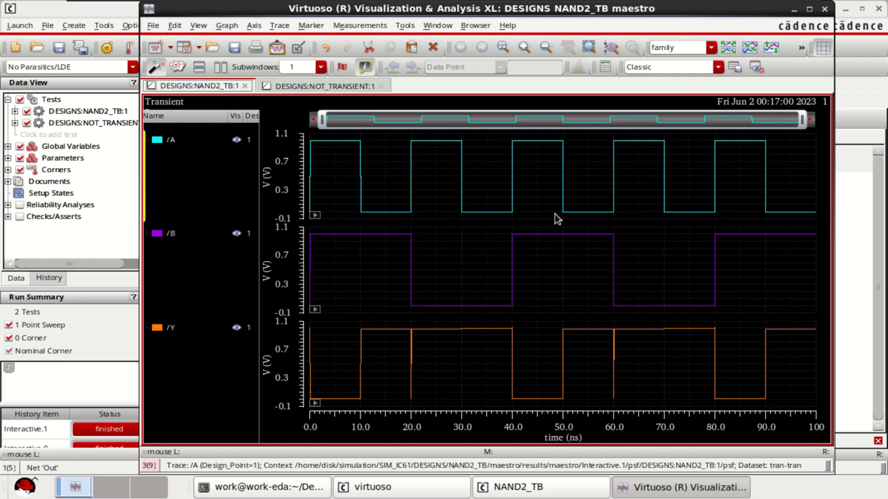
click(305, 88)
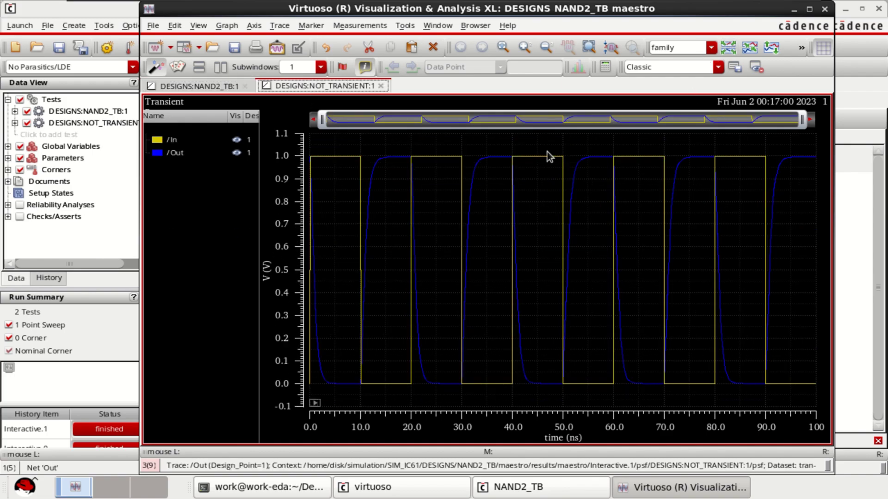
click(726, 46)
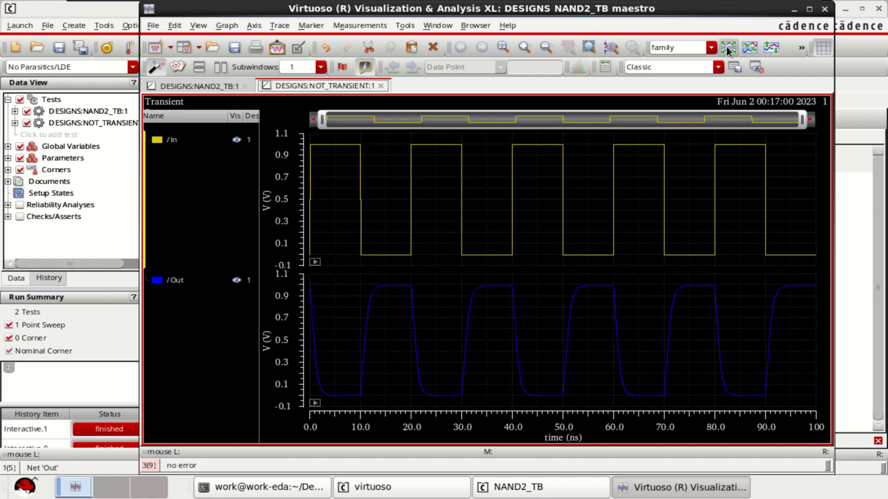
mouse_move(484, 282)
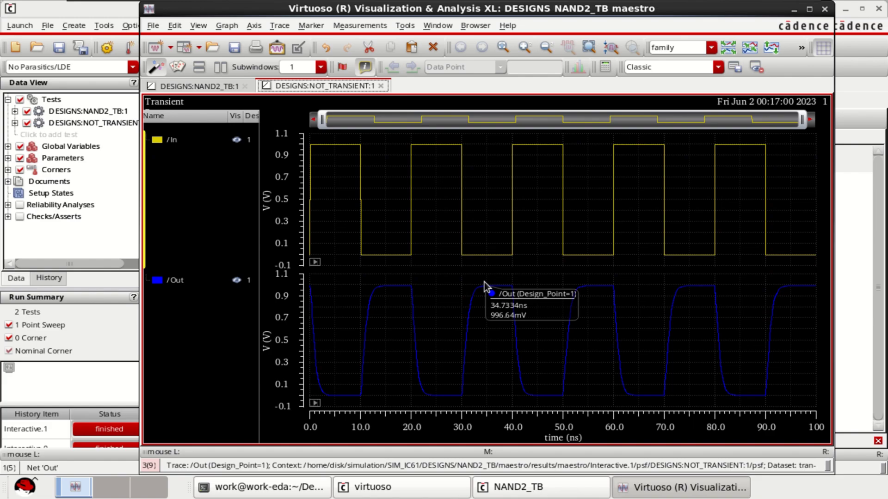
click(824, 10)
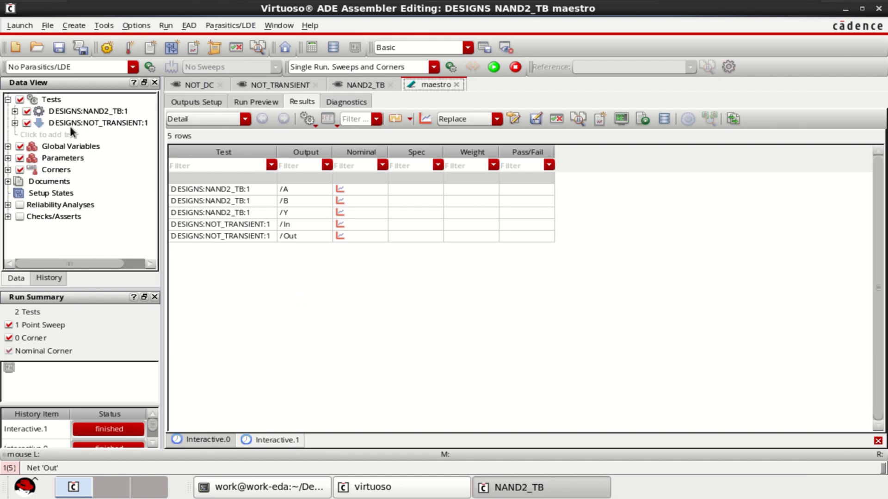
- Add a new test based on the NOT_DC schematic cell
click(35, 134)
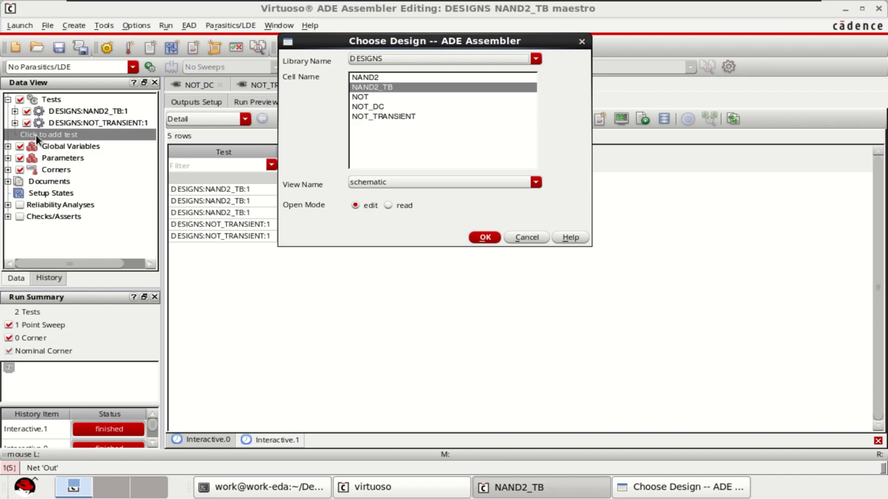
click(368, 108)
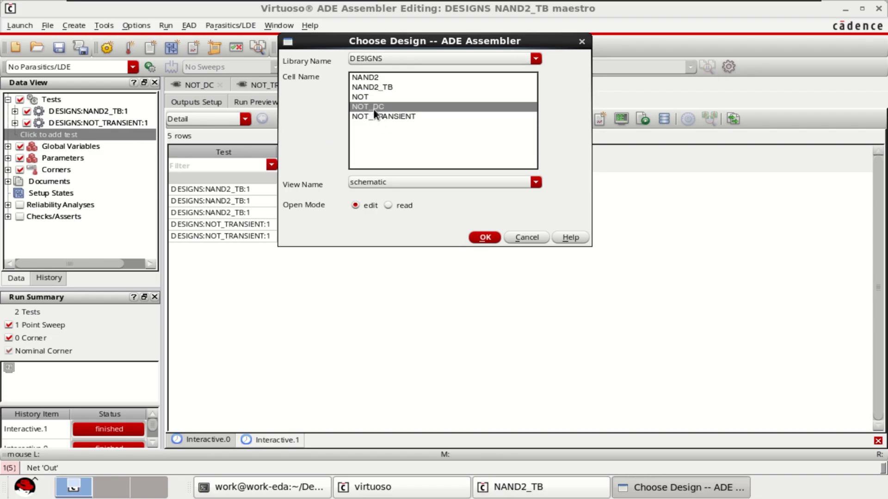
click(484, 237)
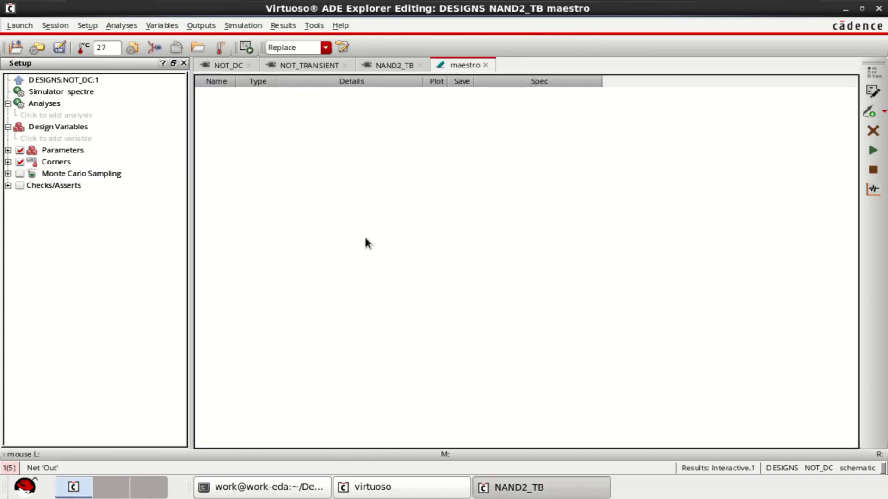
- Add a dc analysis to the NOT_DC test
click(48, 114)
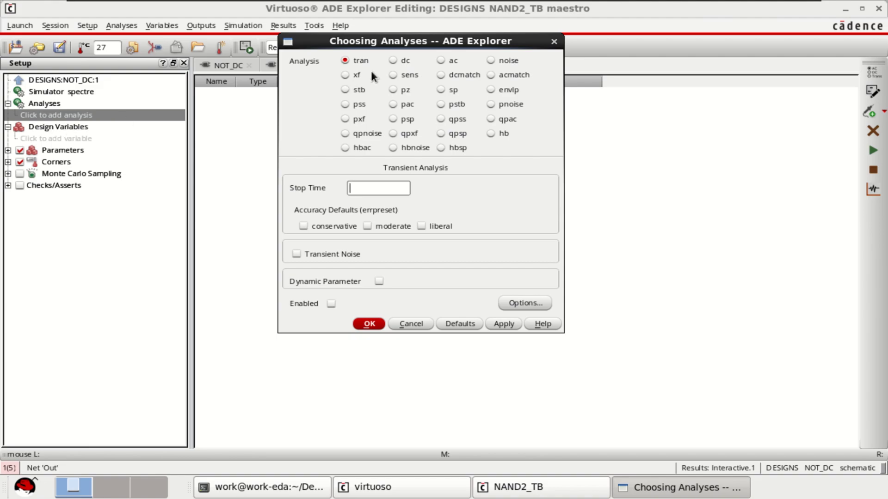
click(397, 60)
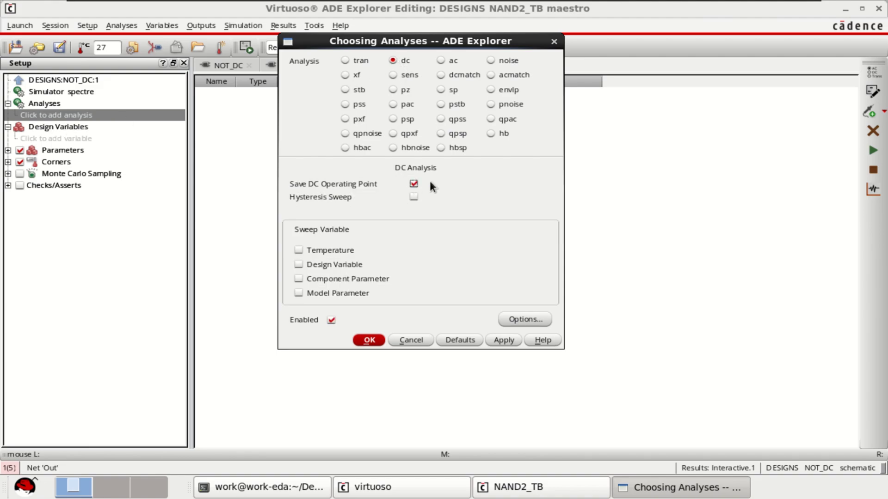
click(368, 342)
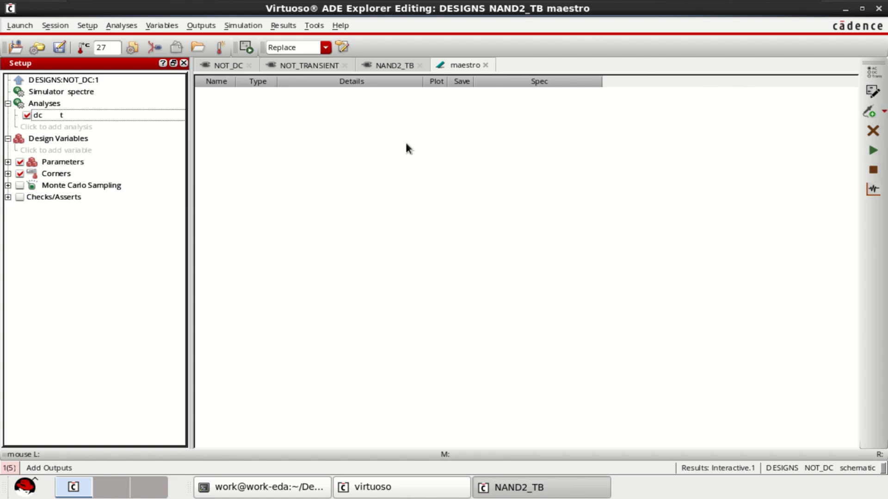
- Make the dc analysis sweep the dc voltage parameter of source V1
click(63, 113)
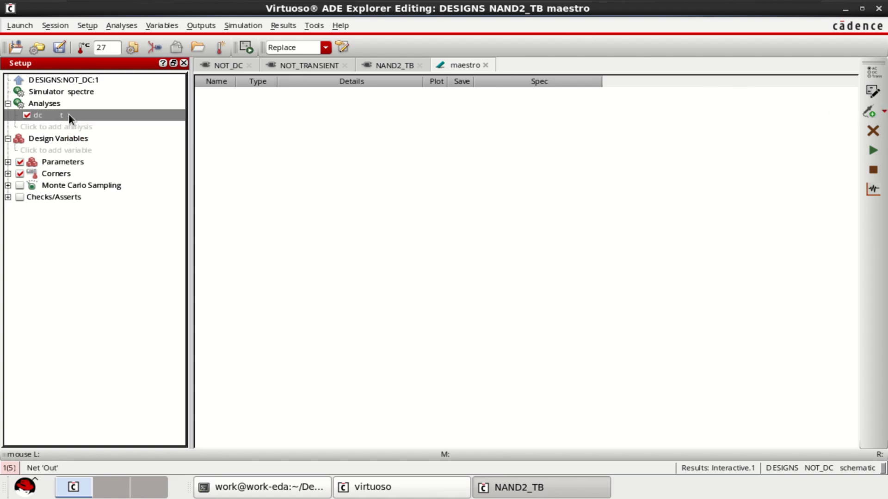
right_click(69, 114)
click(110, 127)
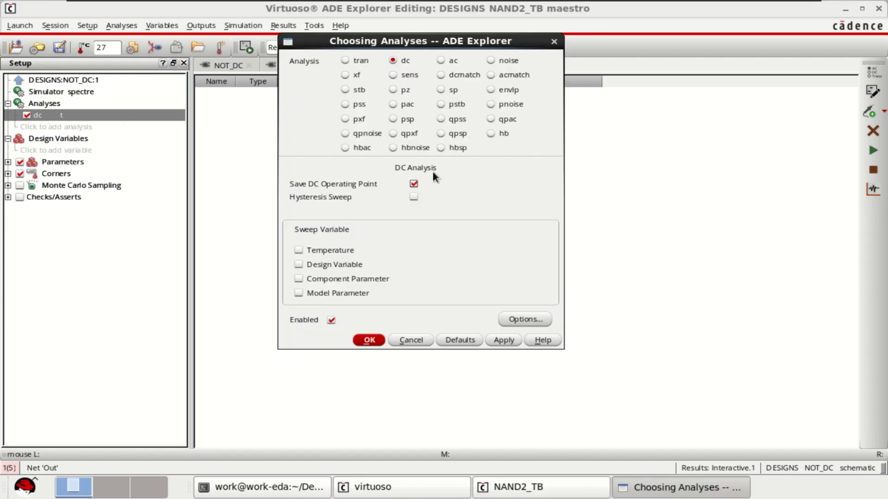
click(299, 278)
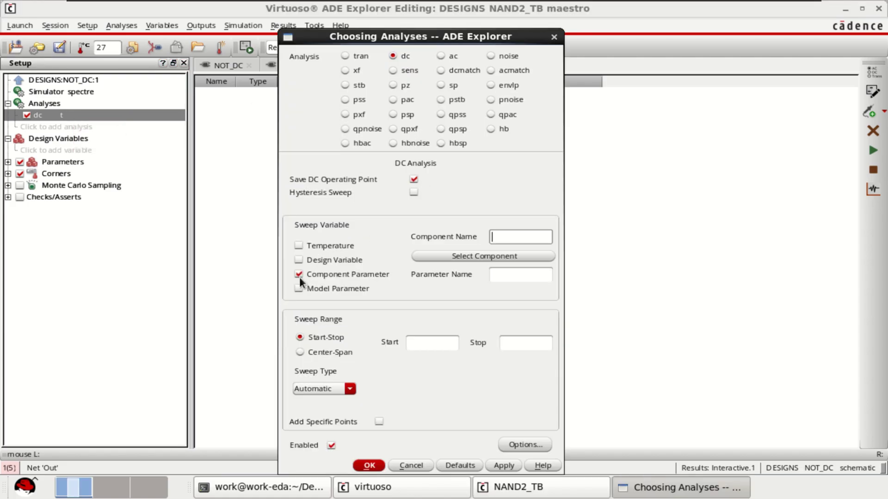
click(464, 256)
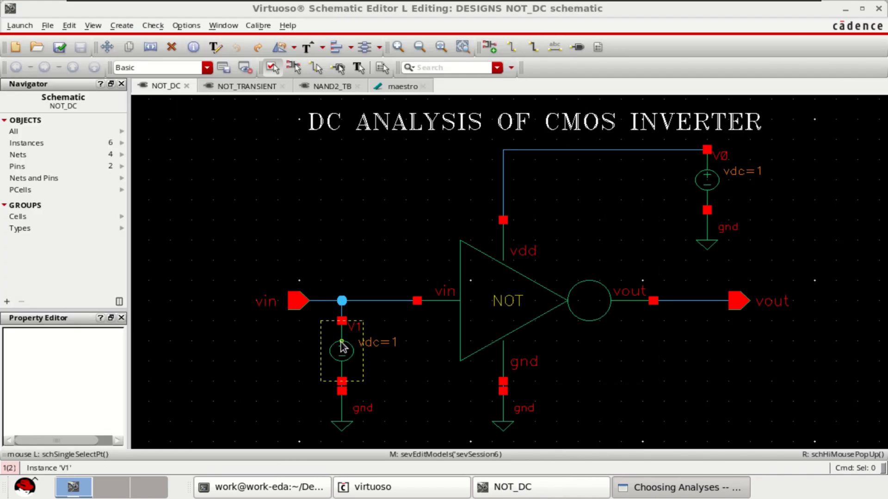
click(342, 347)
click(297, 216)
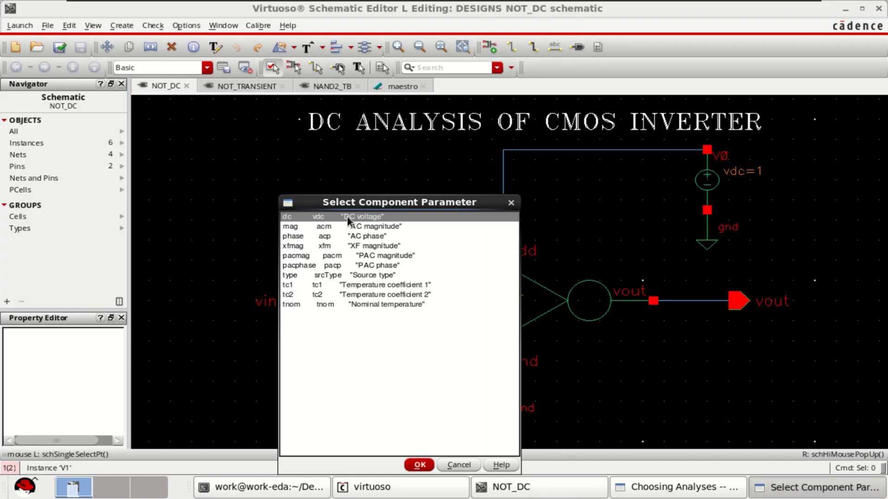
click(418, 465)
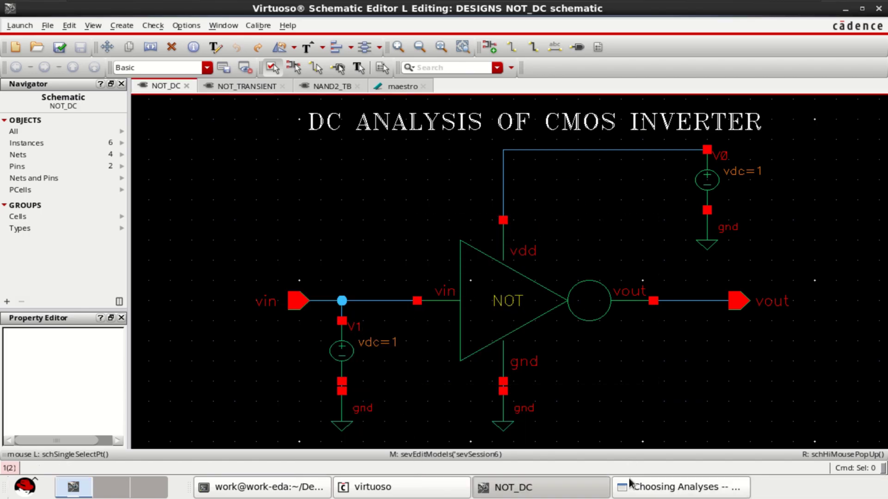
- Set the dc sweep range to start 0 and stop 1, then confirm
click(665, 488)
click(430, 345)
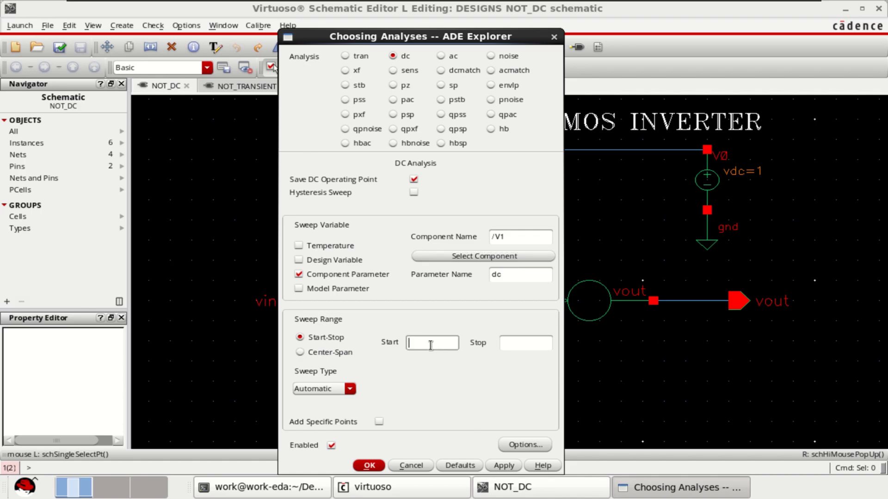
text(0)
click(525, 345)
text(1)
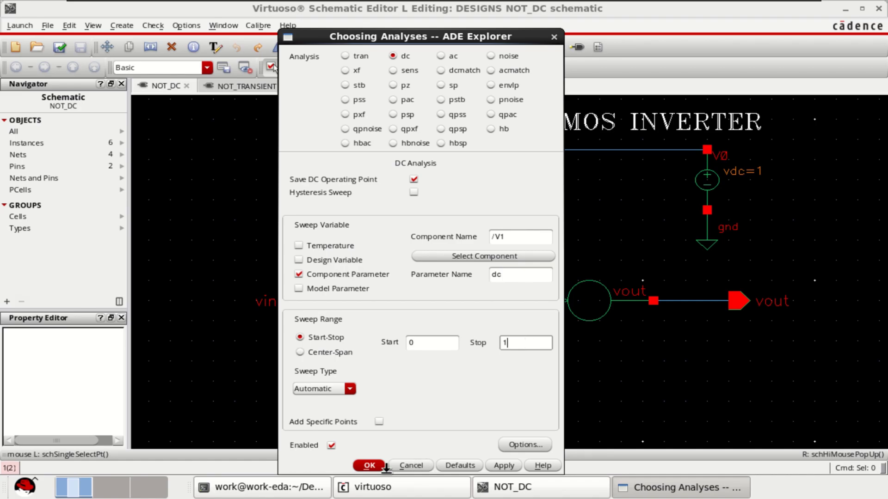
click(368, 466)
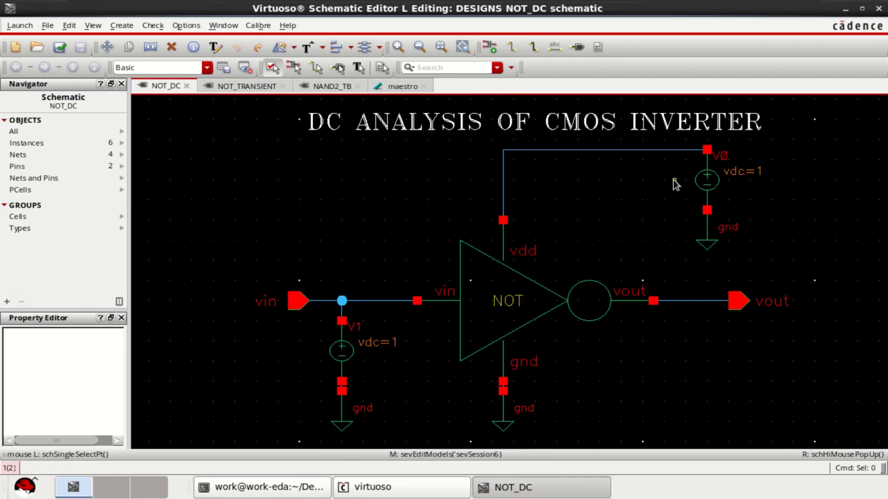
click(405, 87)
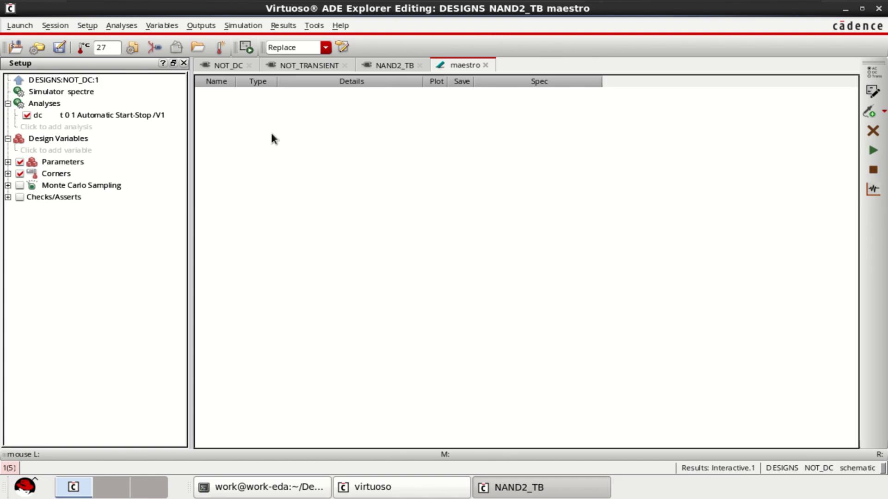
- Add the vin net from the NOT_DC schematic as a signal output
click(869, 112)
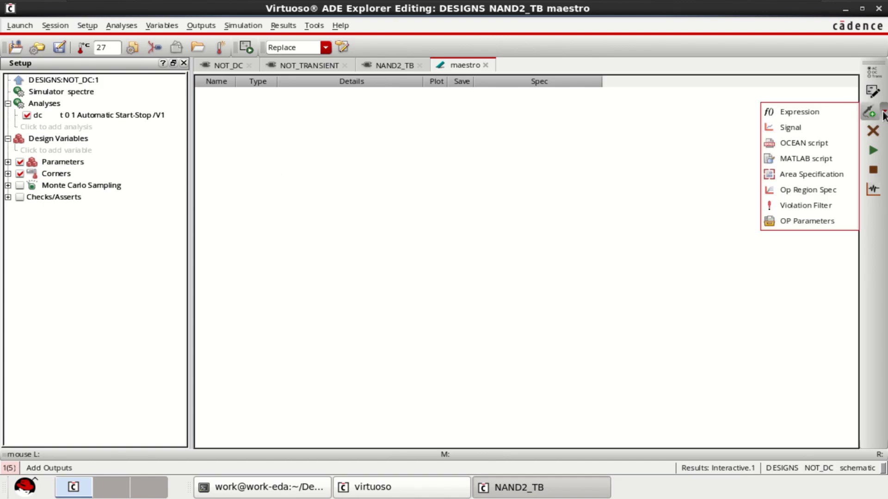
click(793, 128)
click(382, 92)
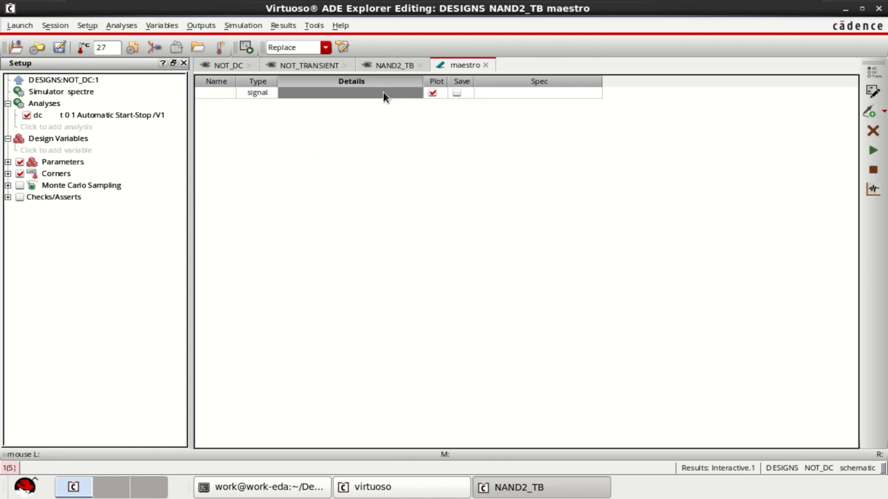
click(403, 92)
click(409, 94)
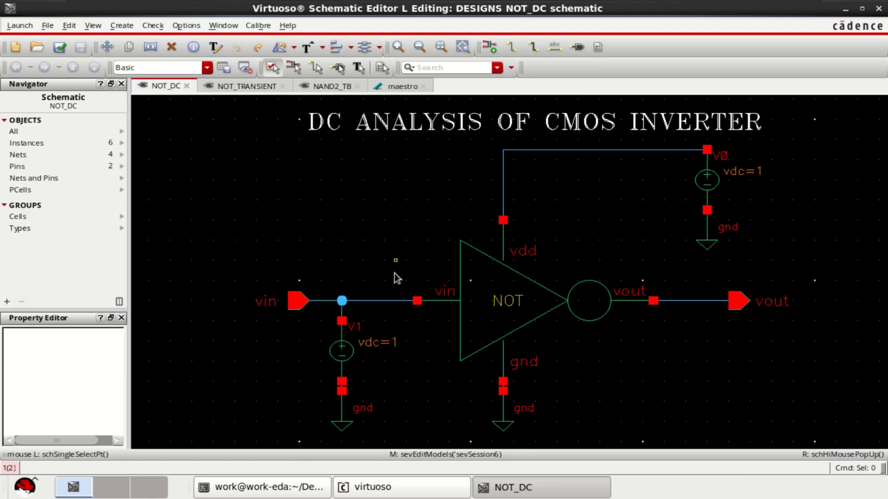
click(372, 302)
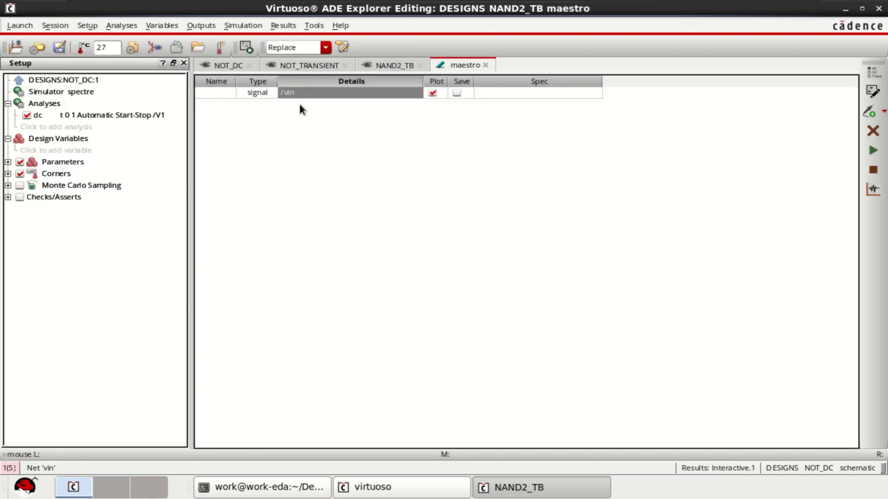
- Add the vout net as a second signal output and return to ADE Assembler
click(884, 112)
click(805, 127)
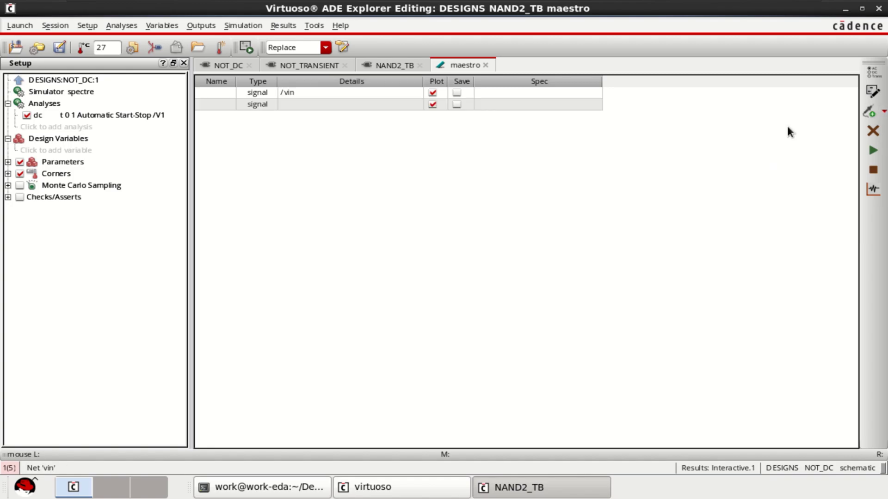
click(370, 104)
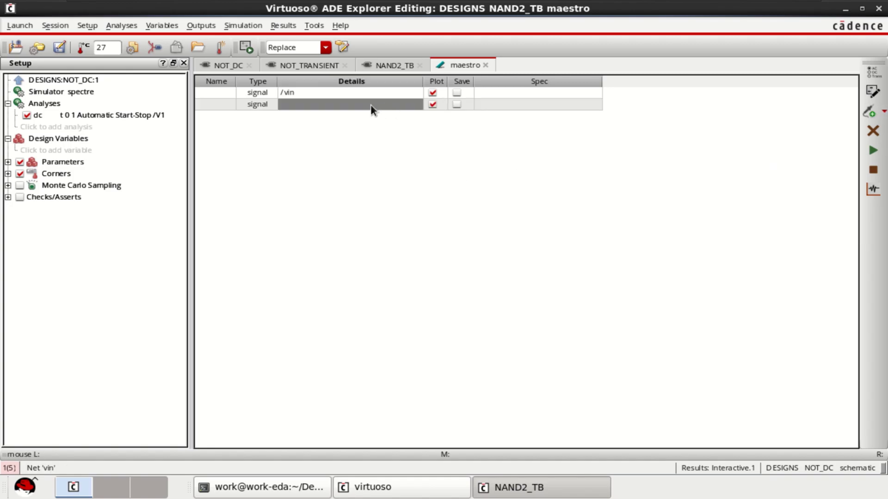
click(370, 105)
click(412, 106)
click(696, 301)
click(704, 253)
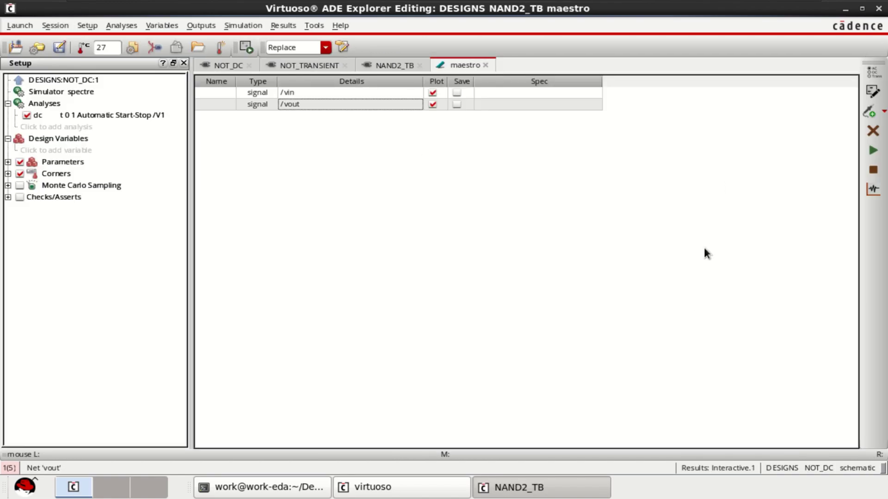
click(19, 82)
click(20, 82)
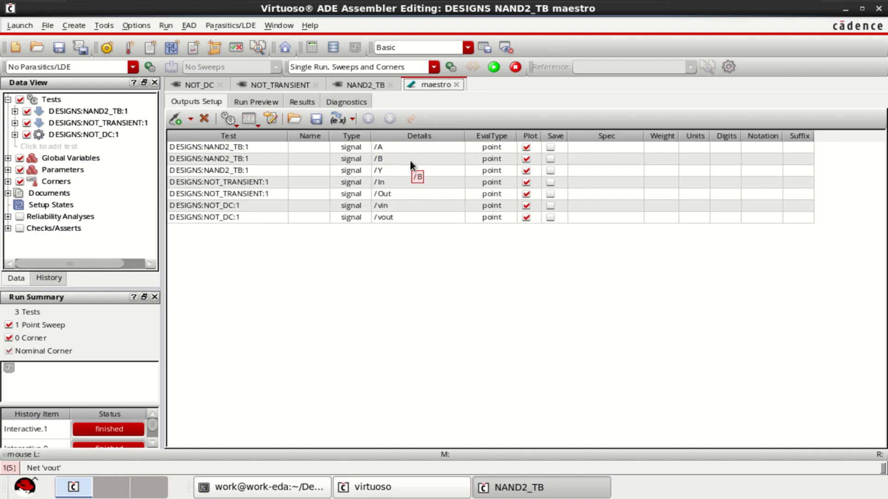
- Simulate all three tests, hide the Spectre log, and open NOT_DC in ADE Explorer
click(493, 67)
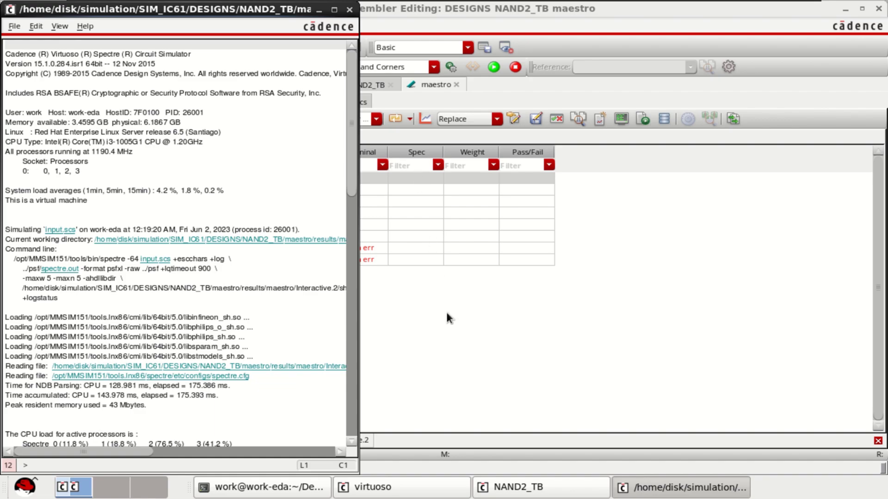
click(320, 11)
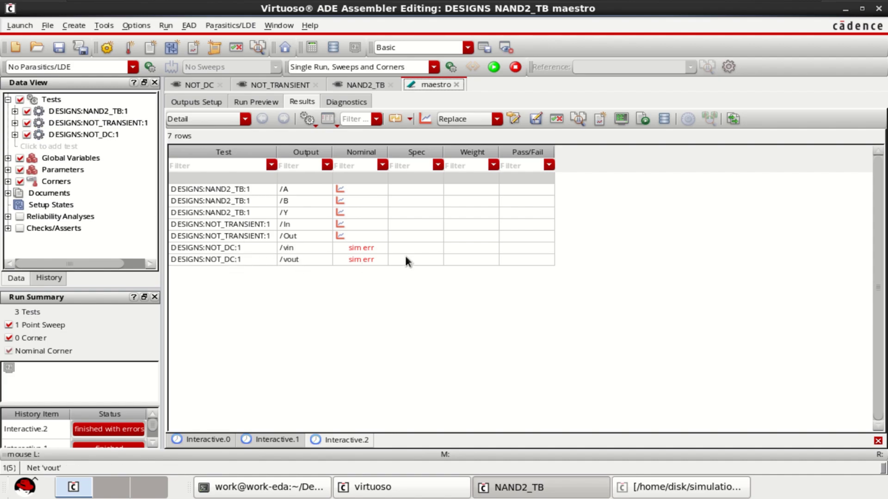
double_click(37, 135)
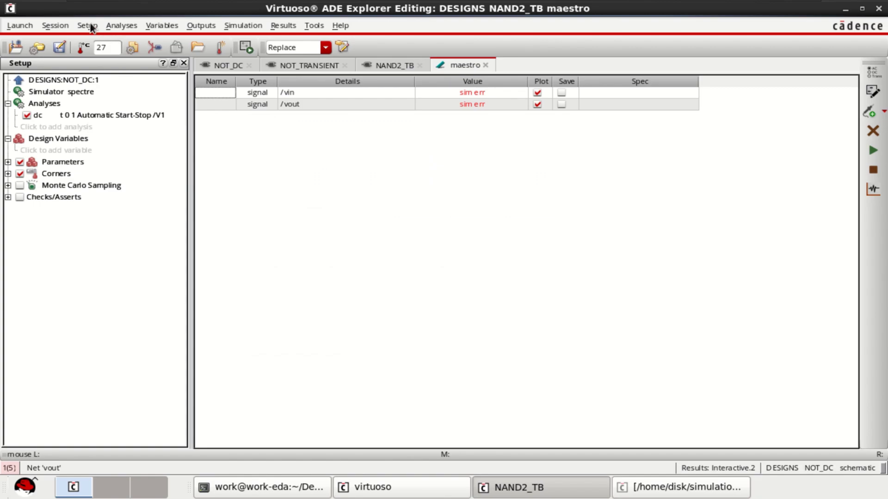
- Add nfet14nm.sp from the MODELS folder as a global model file
click(88, 25)
click(132, 120)
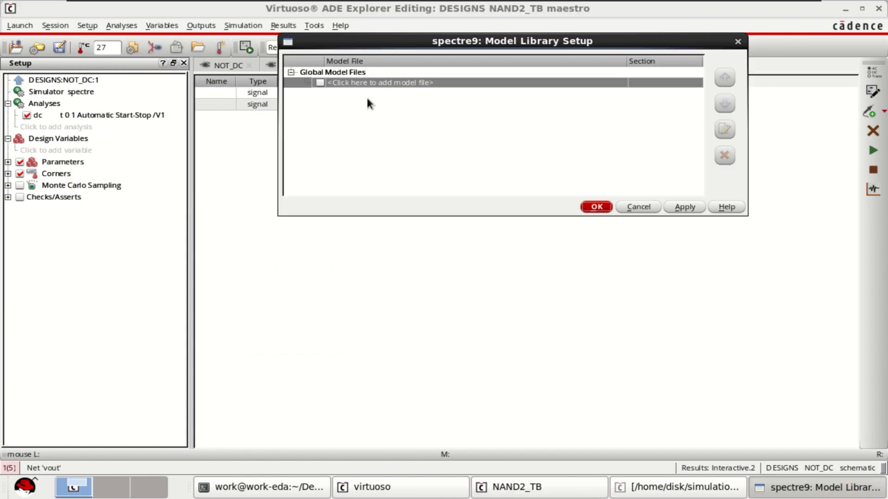
click(381, 83)
click(607, 85)
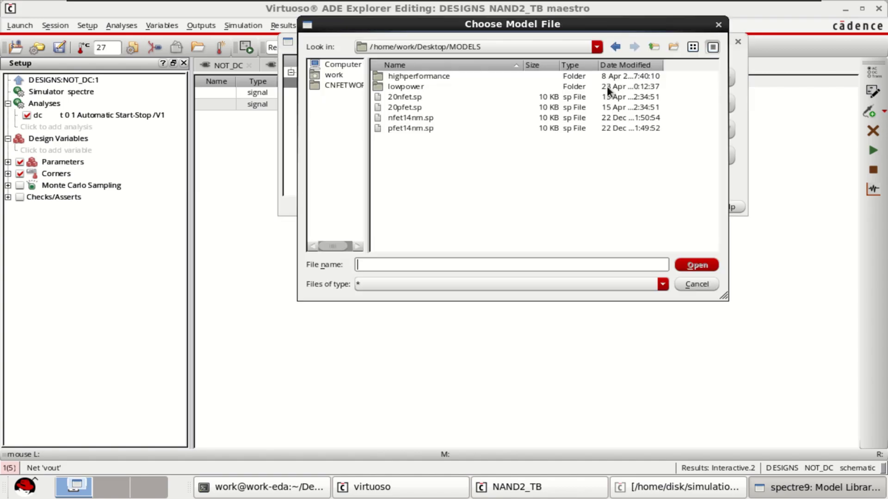
click(412, 118)
click(696, 266)
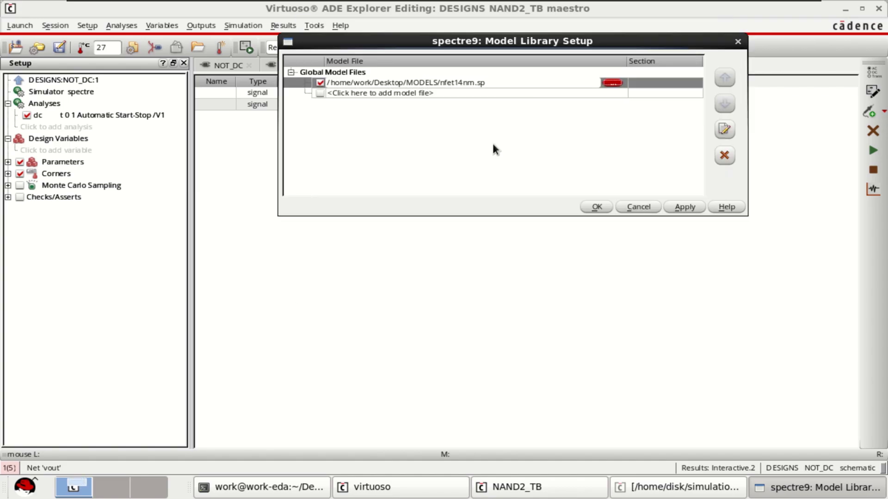
- Add pfet14nm.sp as a second model file and apply the model library settings
click(426, 94)
click(561, 97)
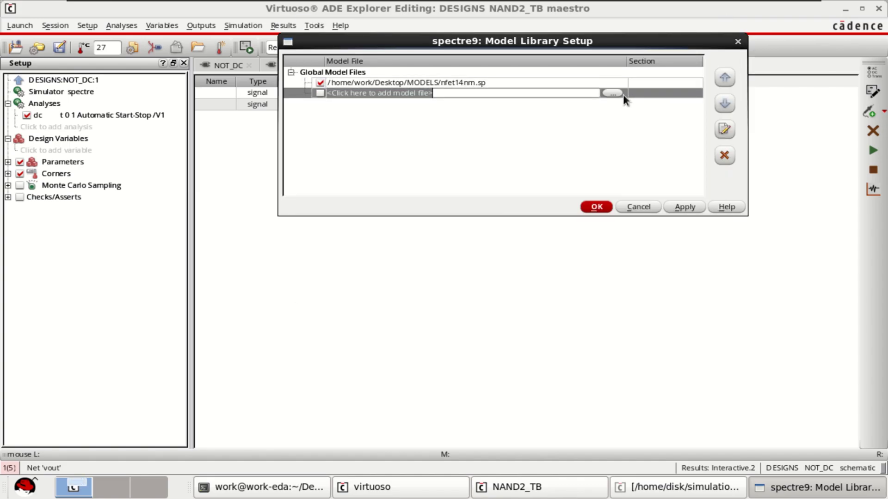
click(615, 95)
click(411, 128)
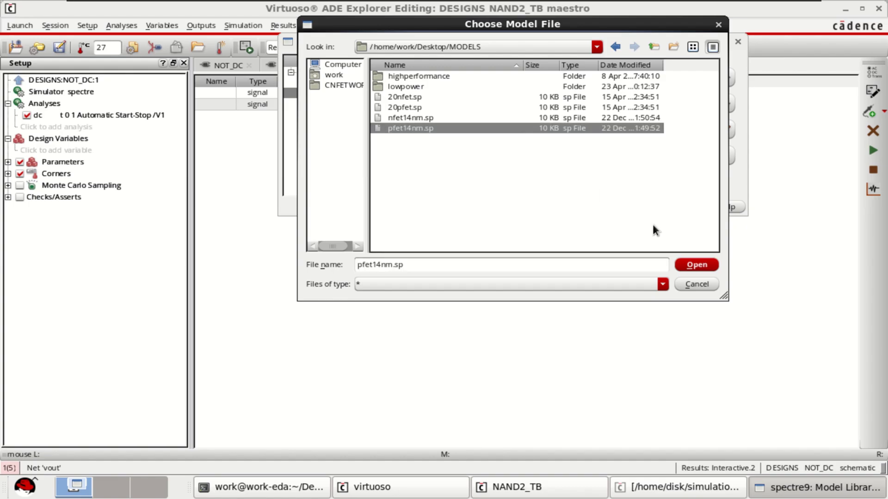
click(689, 264)
click(598, 207)
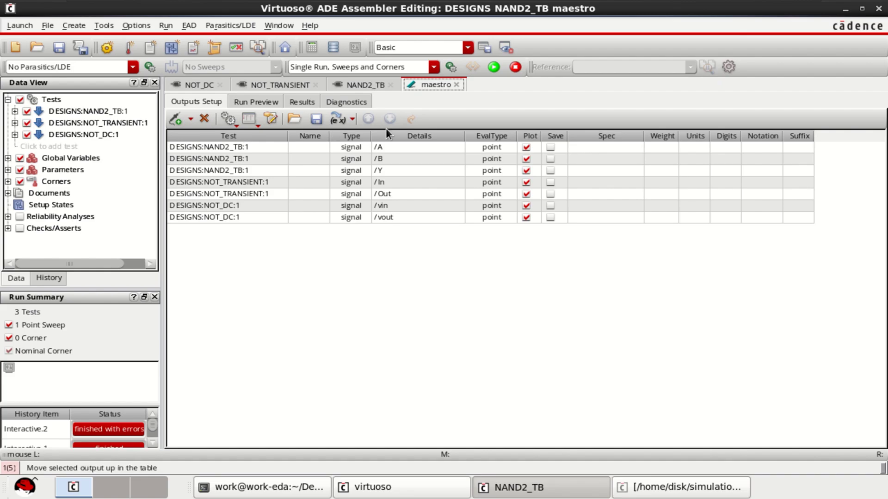
- Rerun the simulation of all three tests as Interactive.3
click(493, 69)
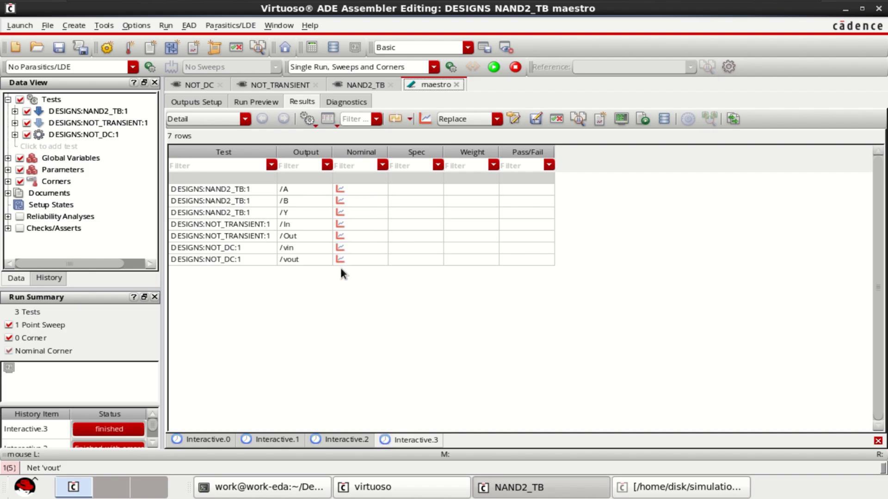
- Plot all waveforms full screen and split NAND2_TB's /A, /B, /Y into separate strips
click(421, 120)
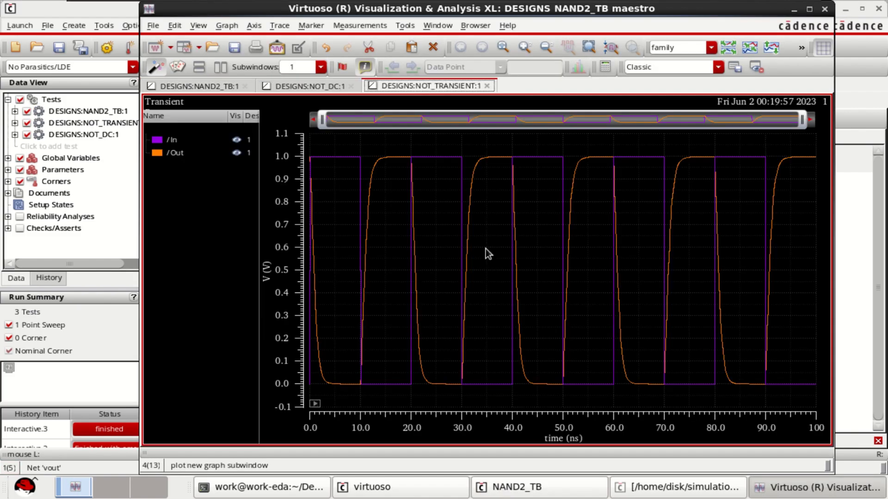
click(809, 9)
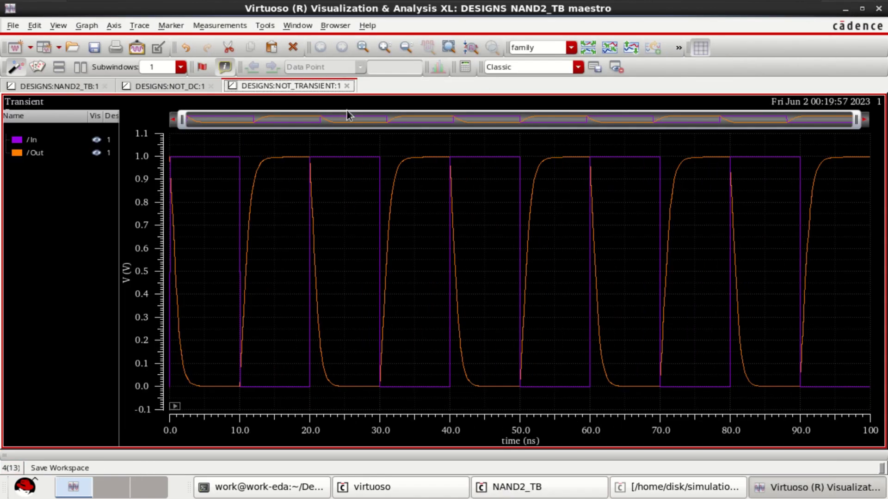
click(60, 88)
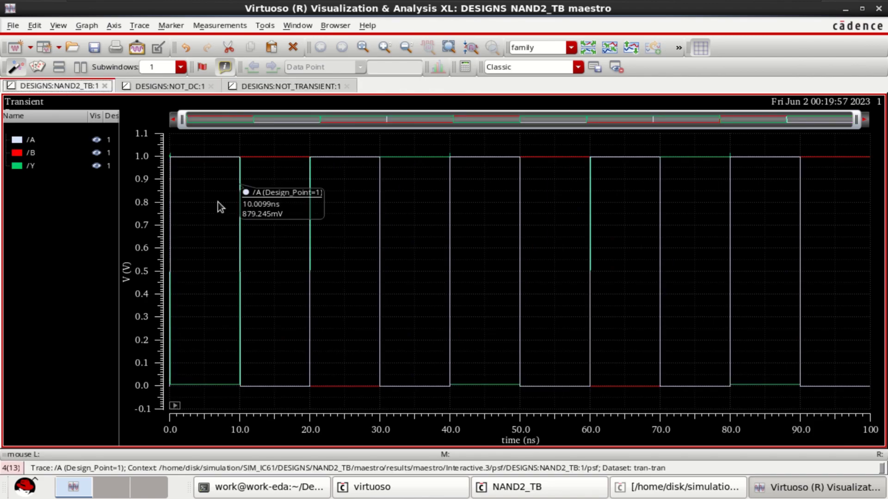
click(588, 47)
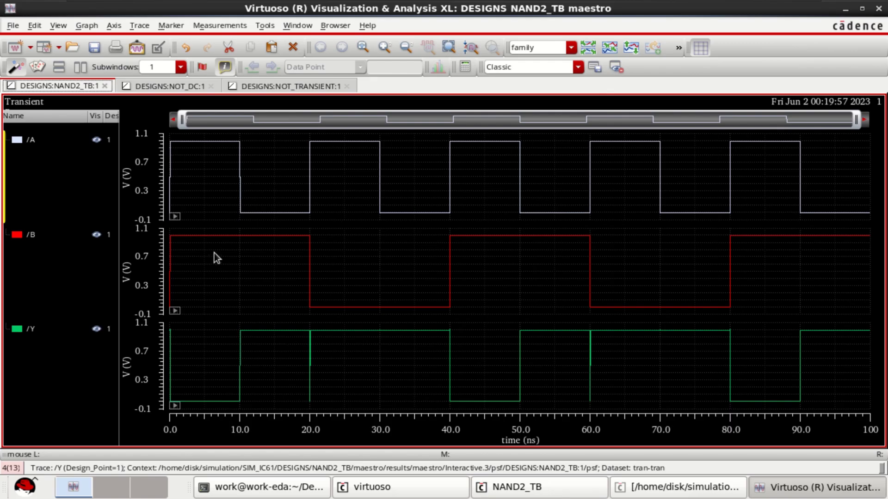
- View the NOT_DC response, split NOT_TRANSIENT's /In and /Out strips, then close the viewer
click(158, 85)
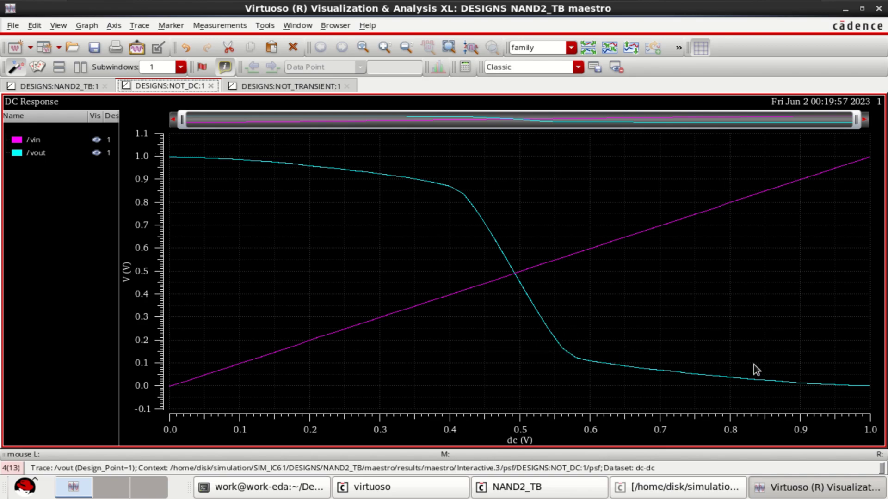
click(313, 91)
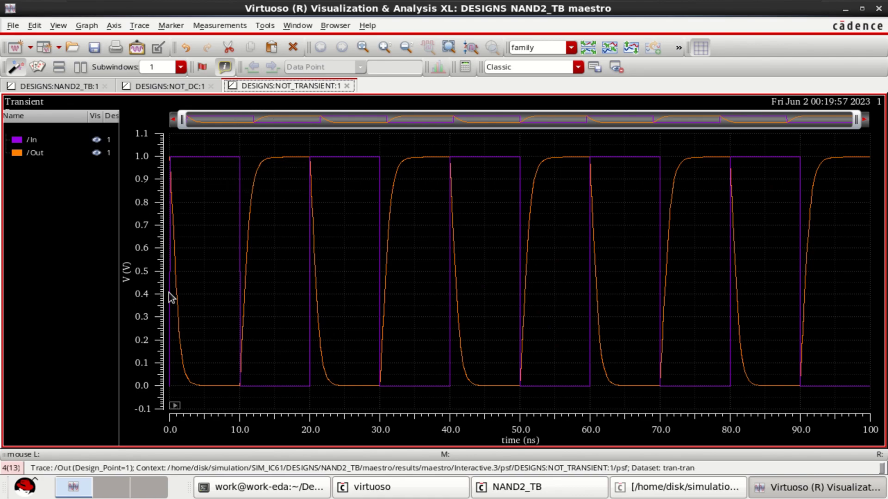
click(588, 47)
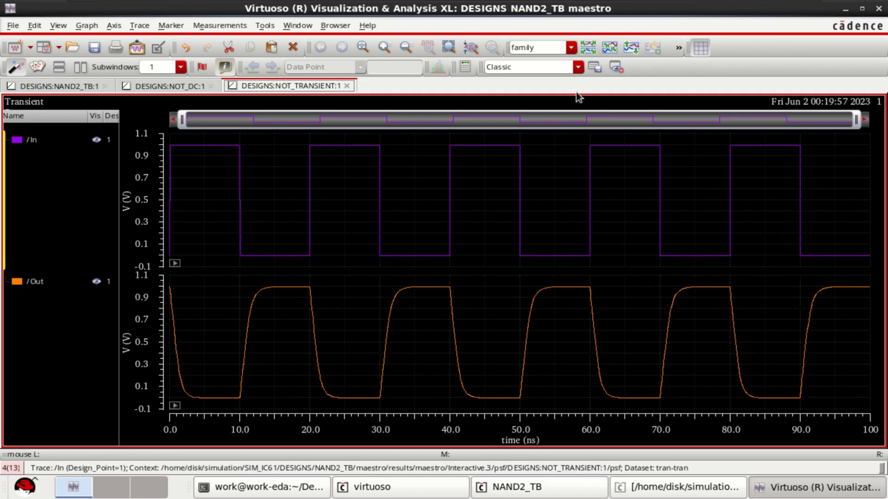
click(878, 8)
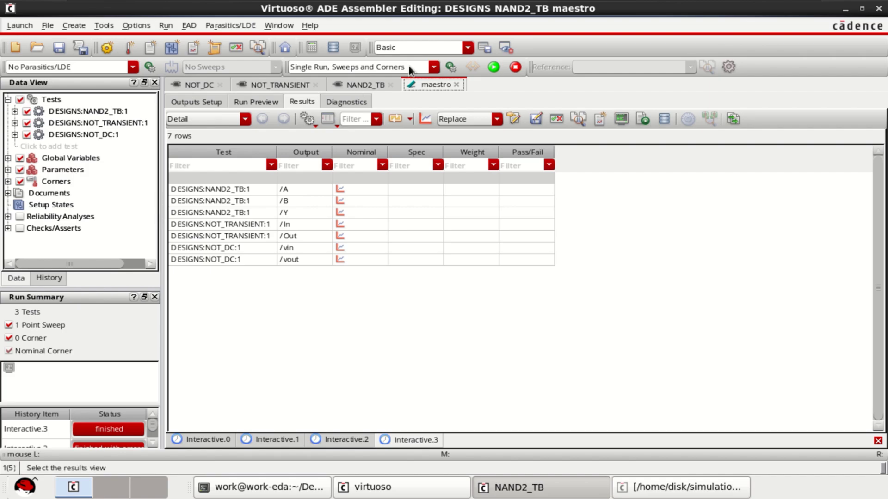